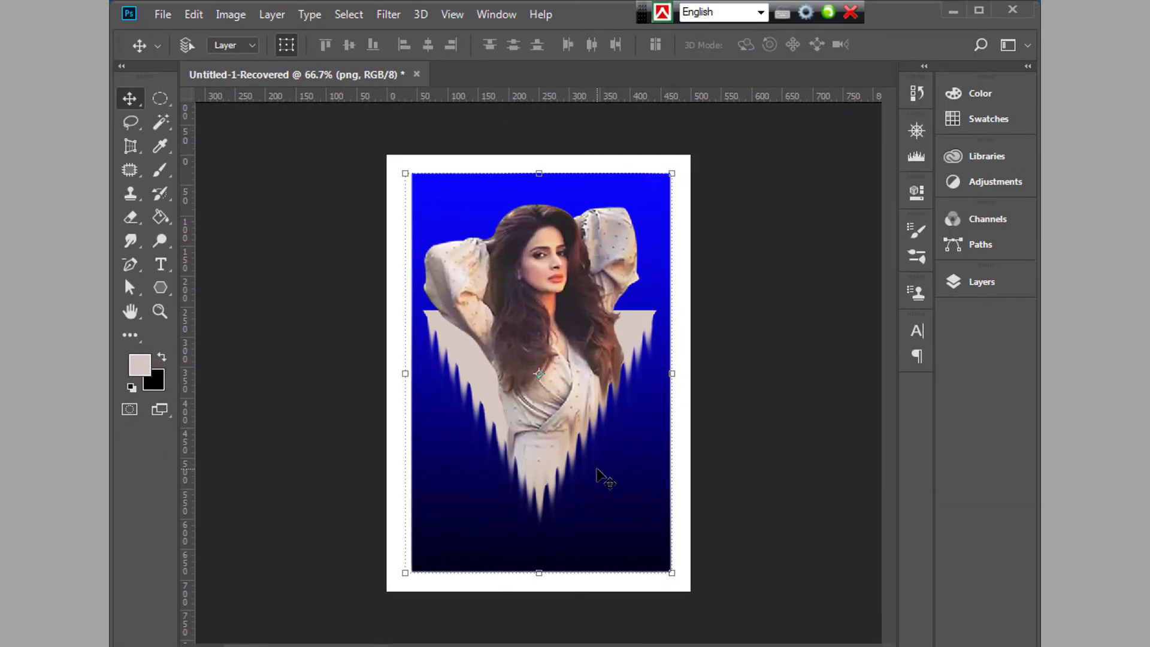
Step: Nudge the woman cutout slightly up and to the right on the poster
mouse_move(604, 443)
left_mouse_down()
mouse_move(642, 425)
mouse_move(594, 469)
mouse_move(592, 457)
left_mouse_up()
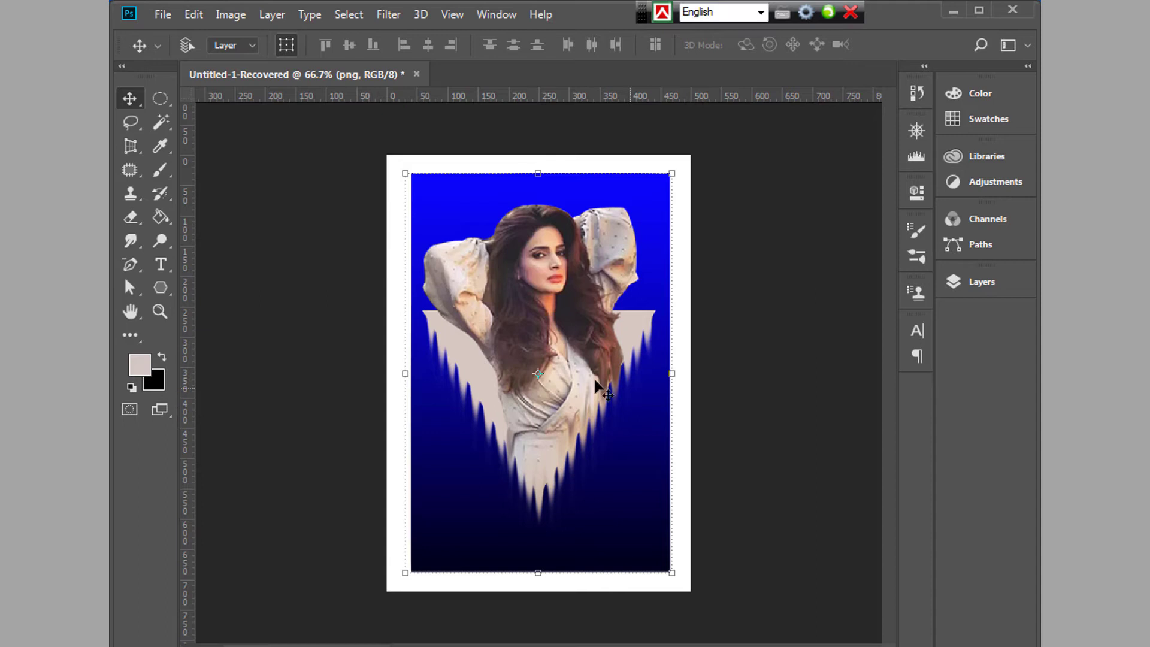
Step: Create a new blank 500 × 720 px, 300 ppi document from File > New
left_click(164, 15)
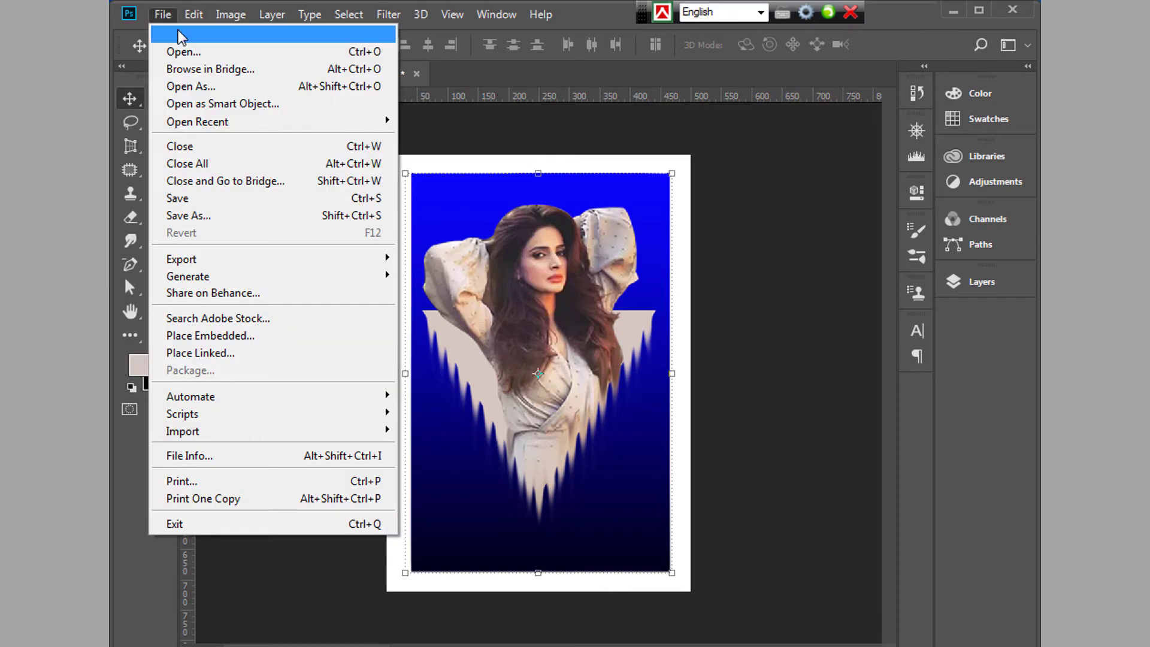
left_click(181, 35)
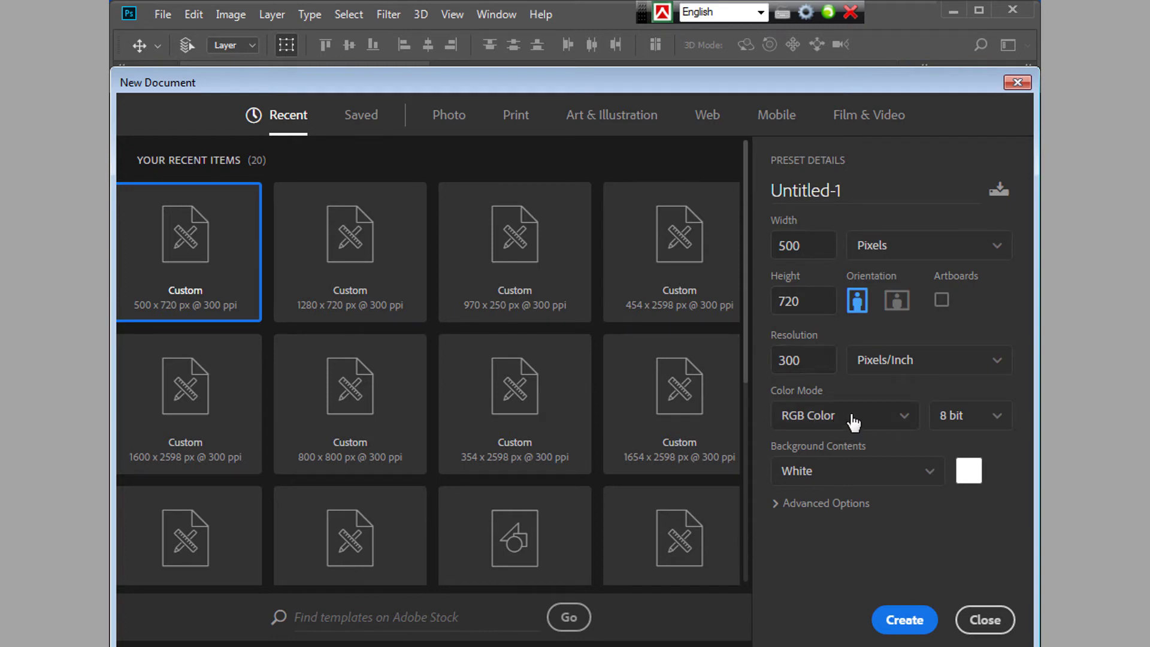
left_click(911, 620)
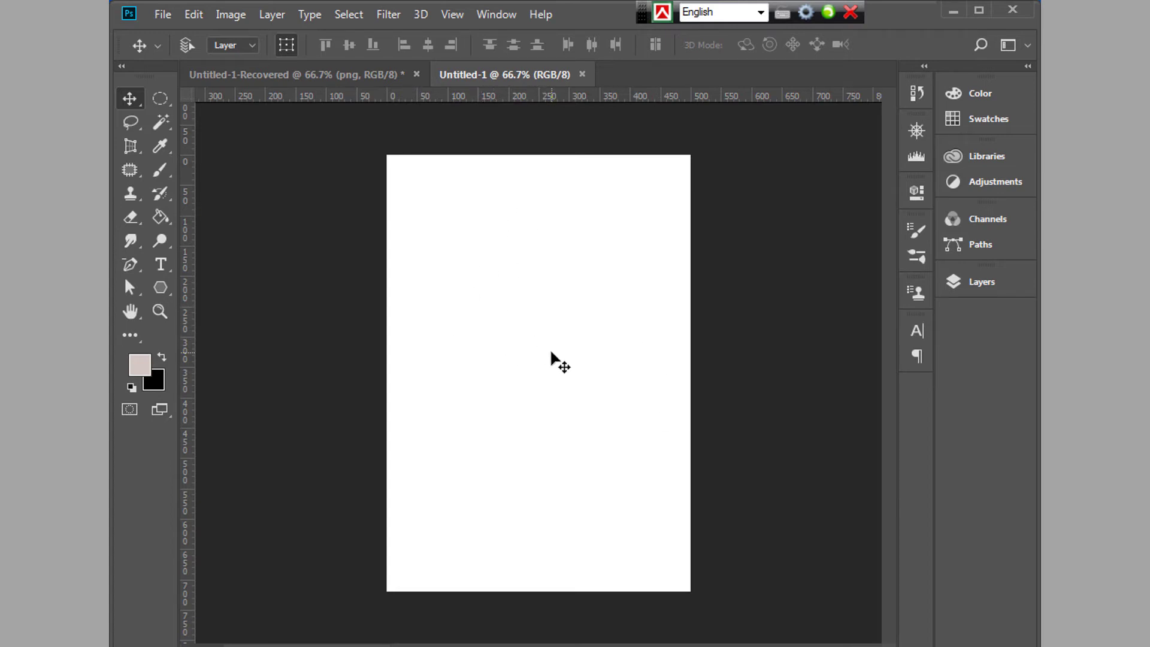
Step: Place the png woman cutout as an embedded image and move it up near the page top
left_click(167, 11)
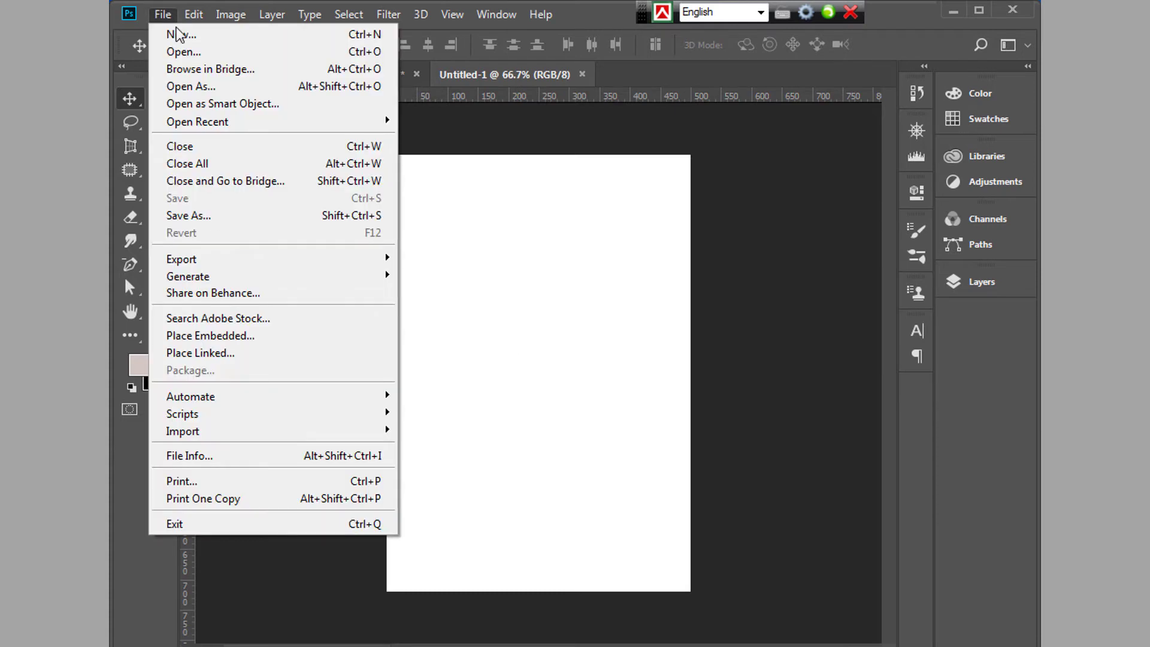
left_click(273, 337)
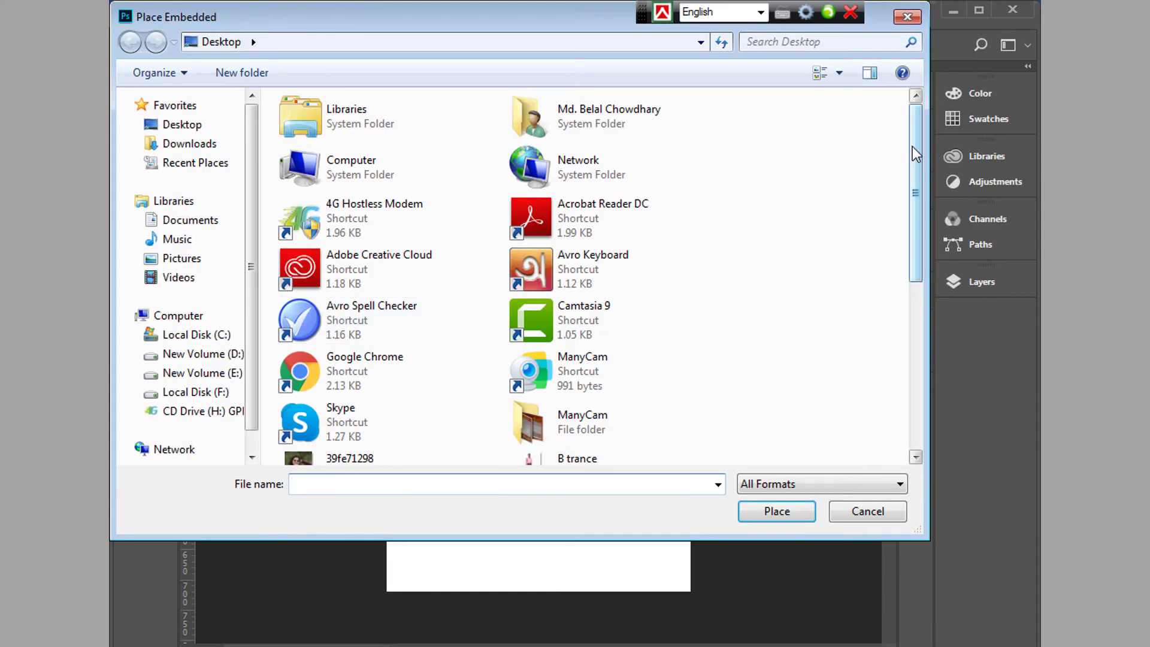
left_click_drag(912, 146, 892, 308)
left_click(610, 235)
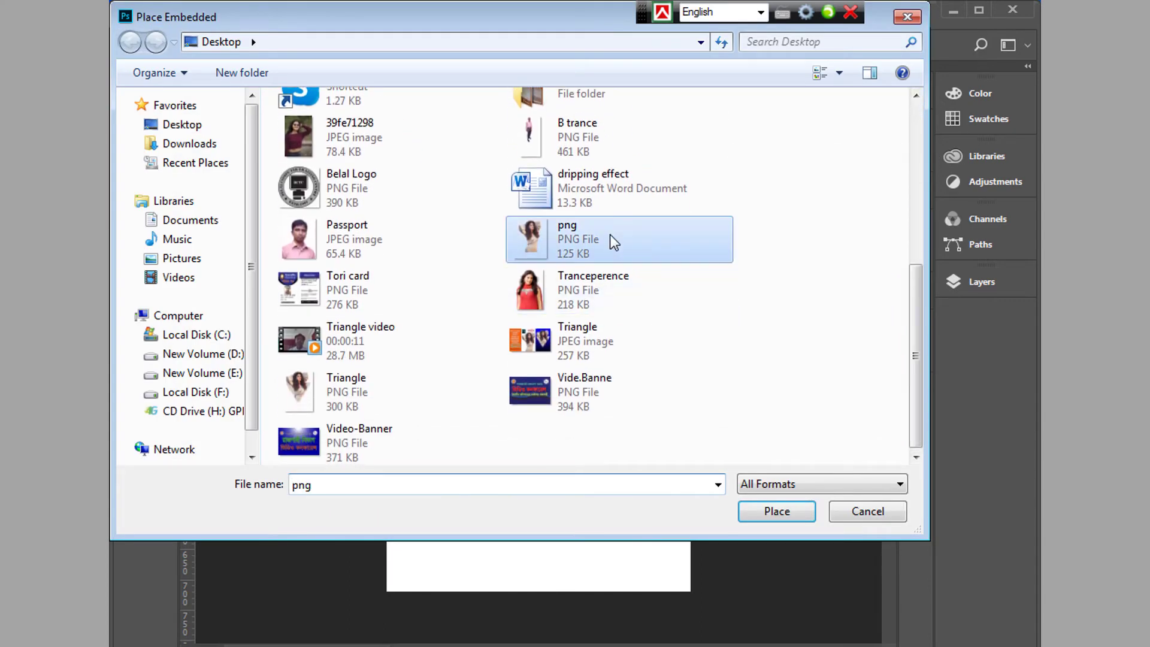
left_click(776, 511)
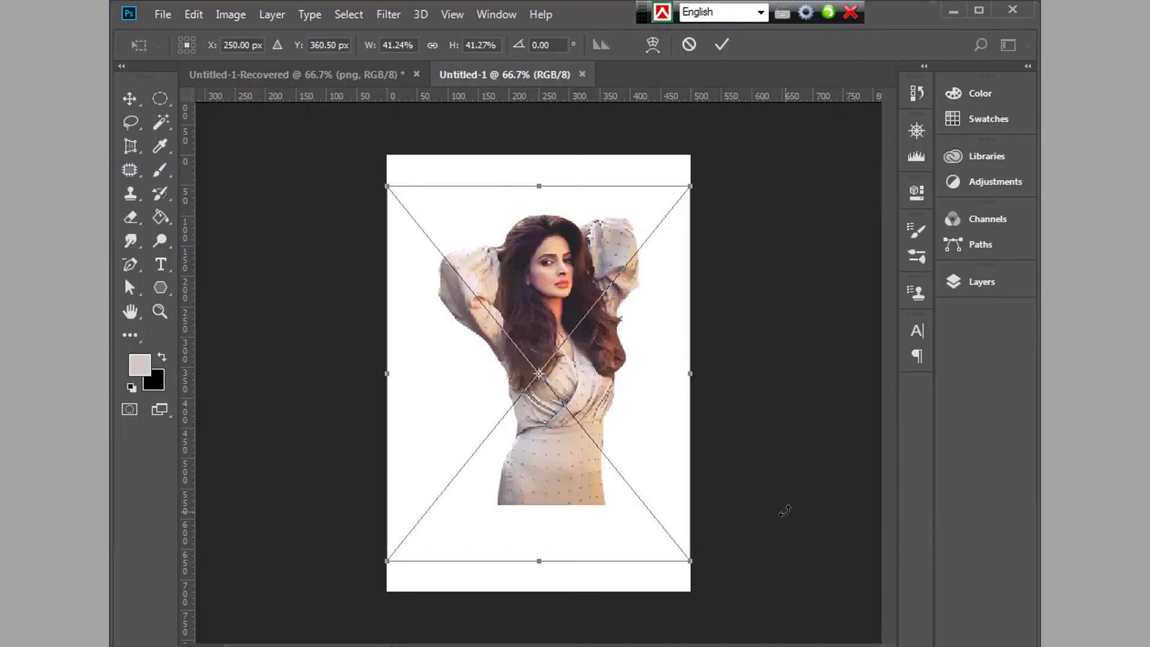
left_click_drag(567, 465, 563, 422)
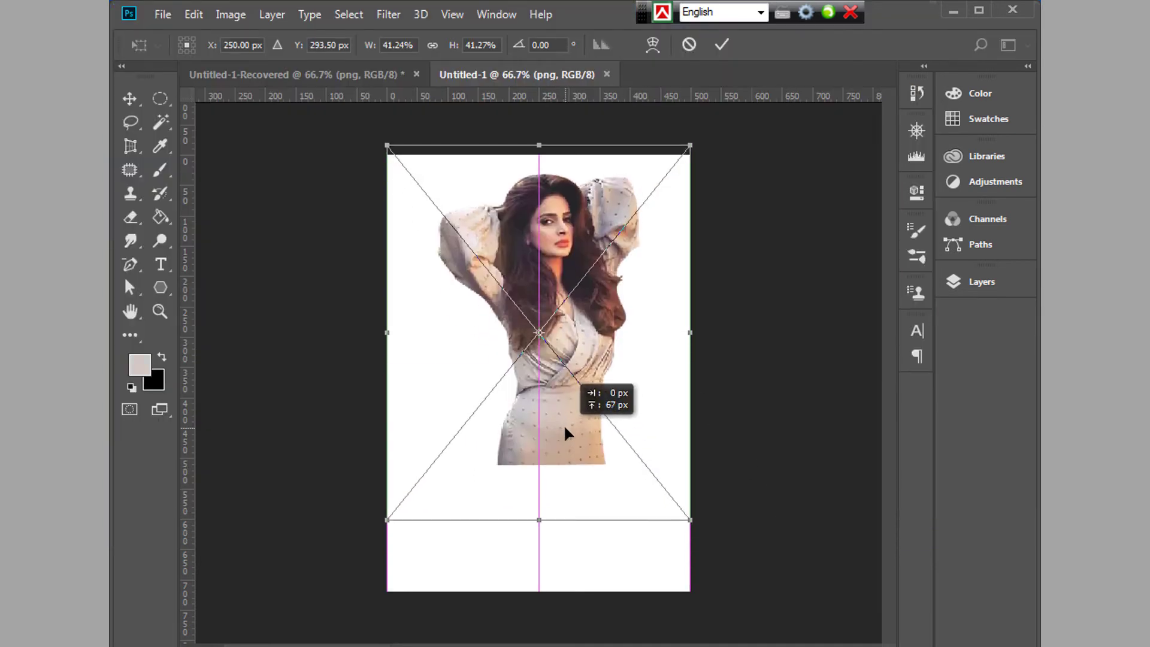
left_click(722, 44)
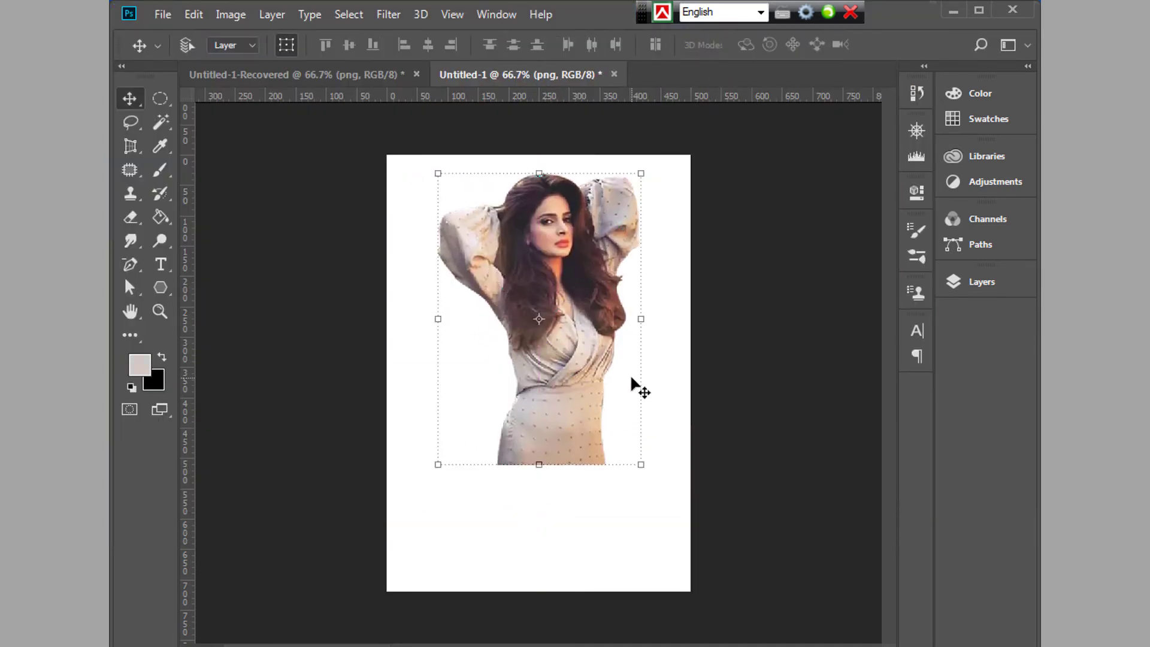
Step: Draw a three-pointed polygon star and move it over the woman's lower body
left_click(159, 288)
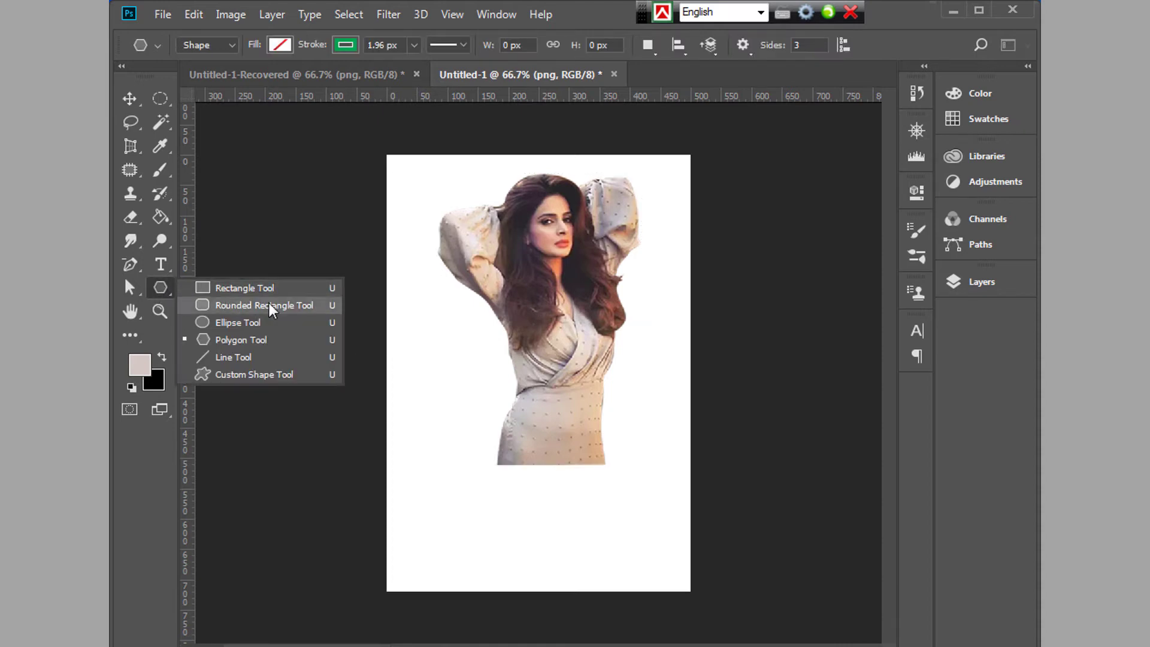
left_click(249, 338)
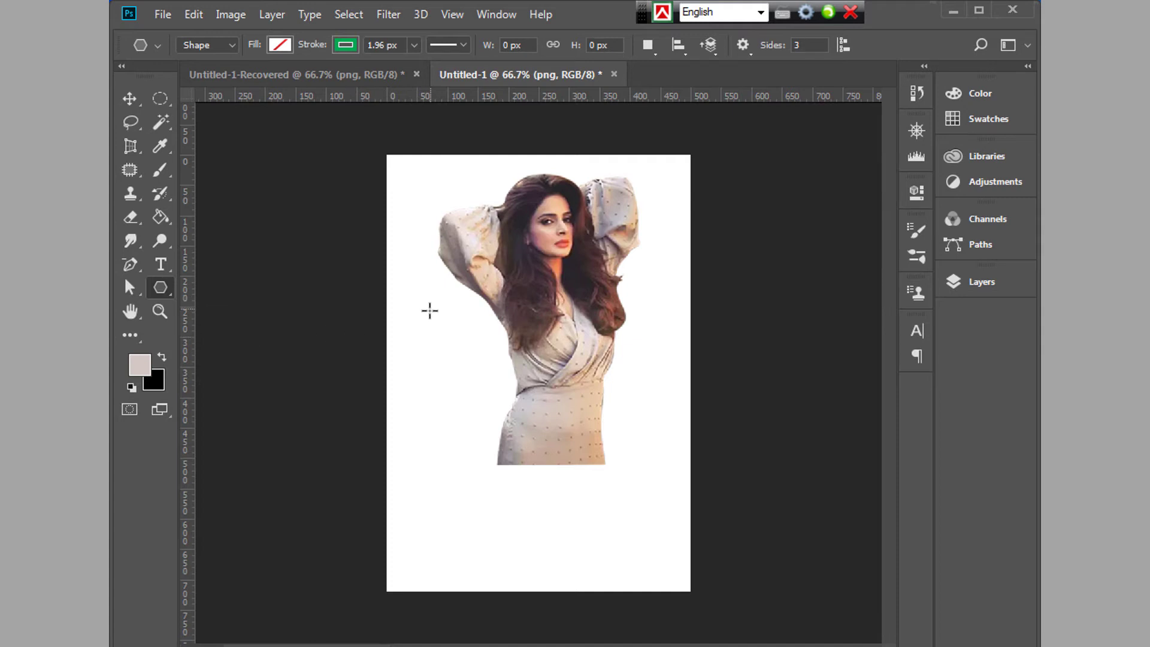
left_click_drag(424, 302, 534, 371)
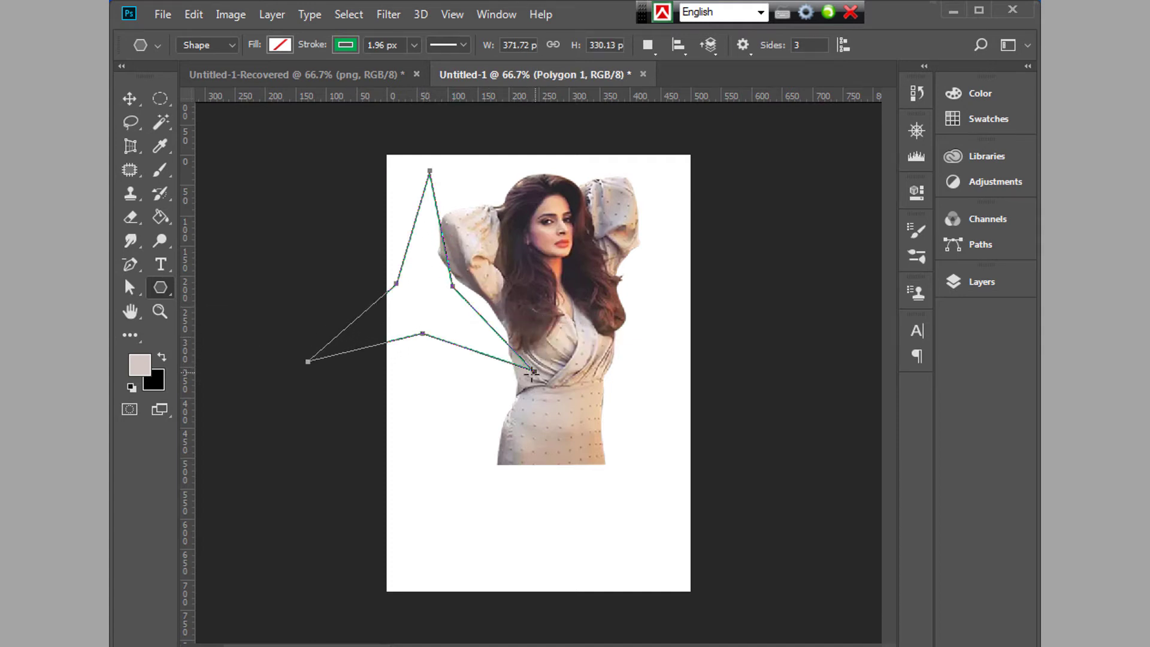
left_click(131, 99)
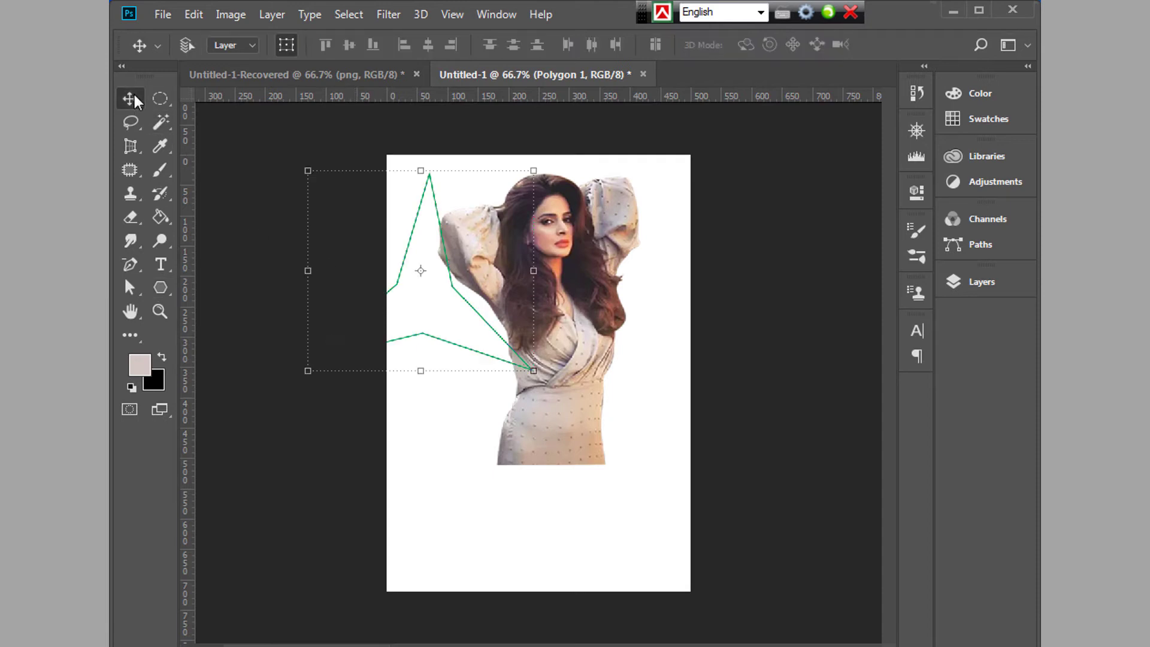
left_click_drag(432, 191, 558, 321)
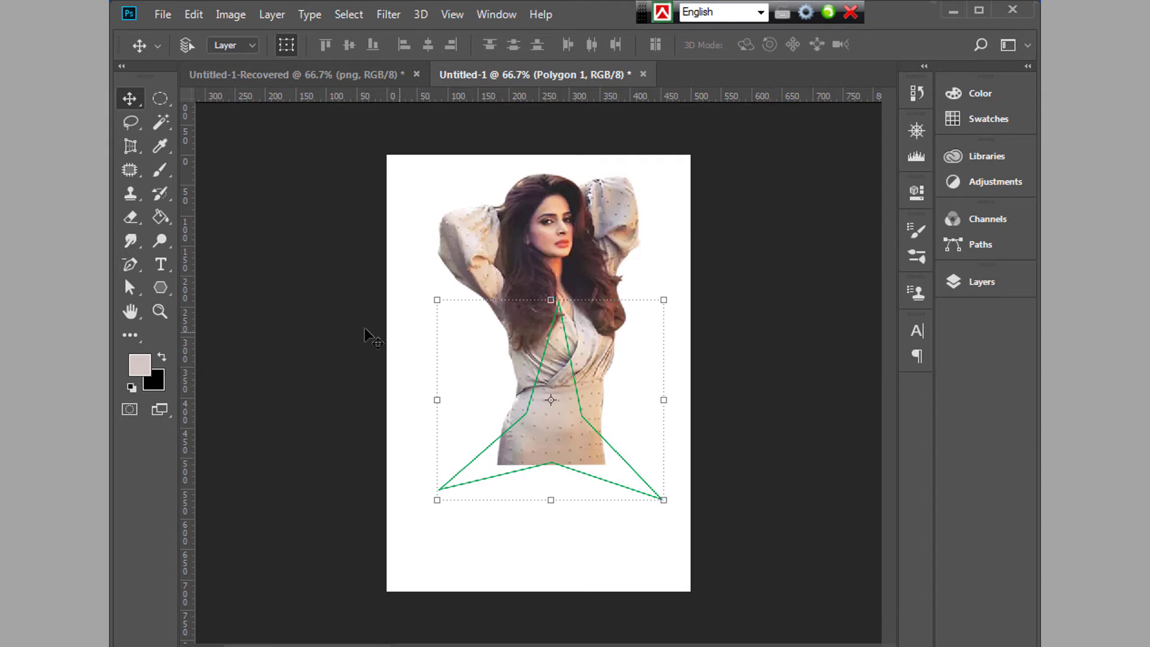
Step: Delete the star's left, right and bottom inner anchor points to leave a triangle
left_click(134, 266)
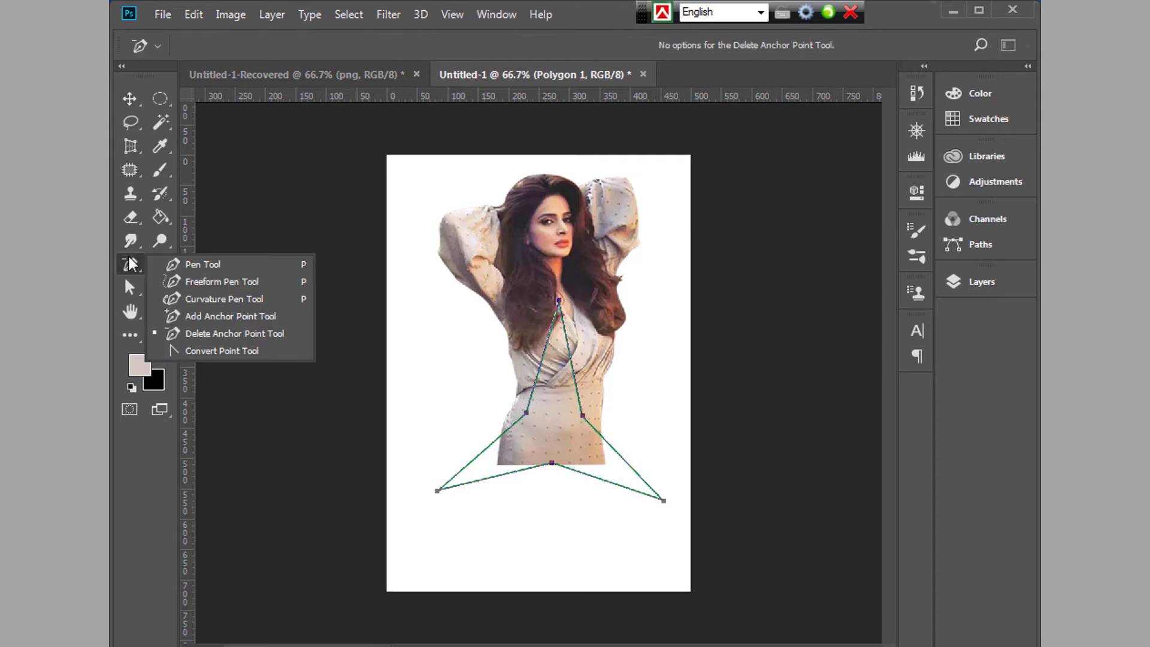
left_click(234, 333)
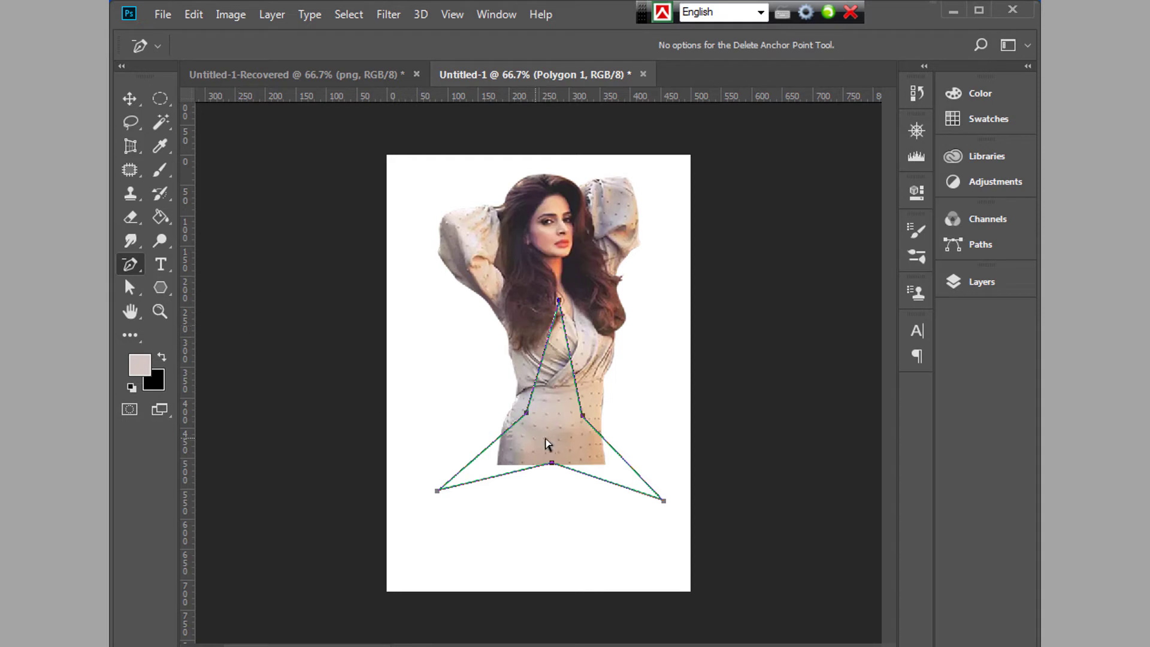
left_click(526, 415)
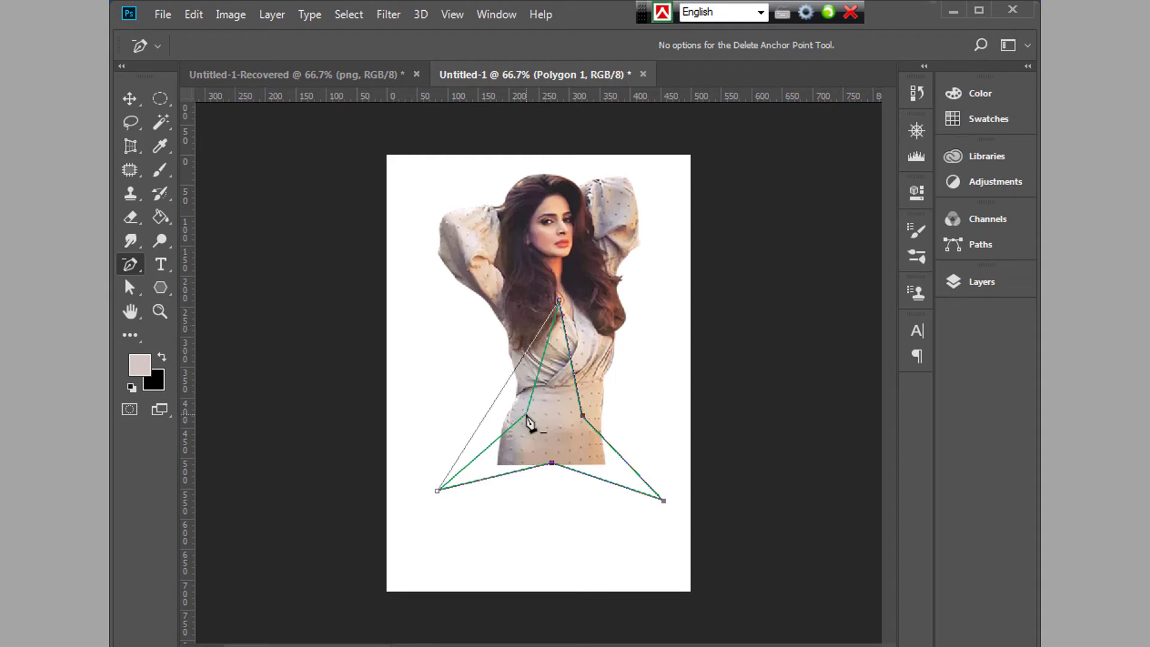
left_click(584, 417)
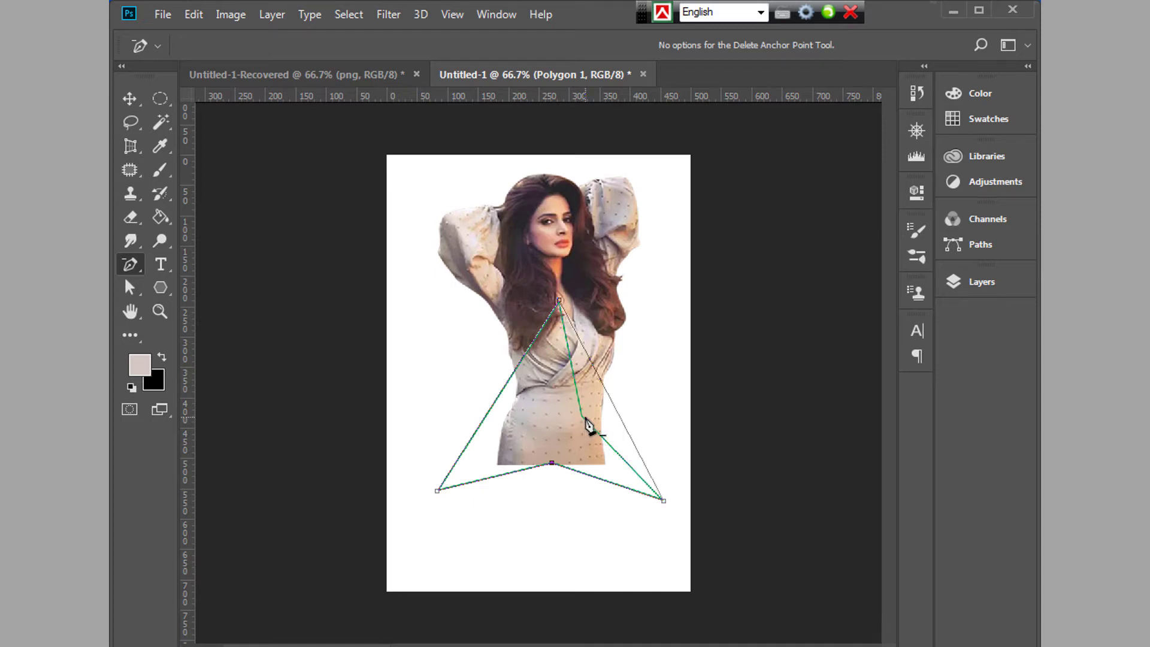
left_click(558, 465)
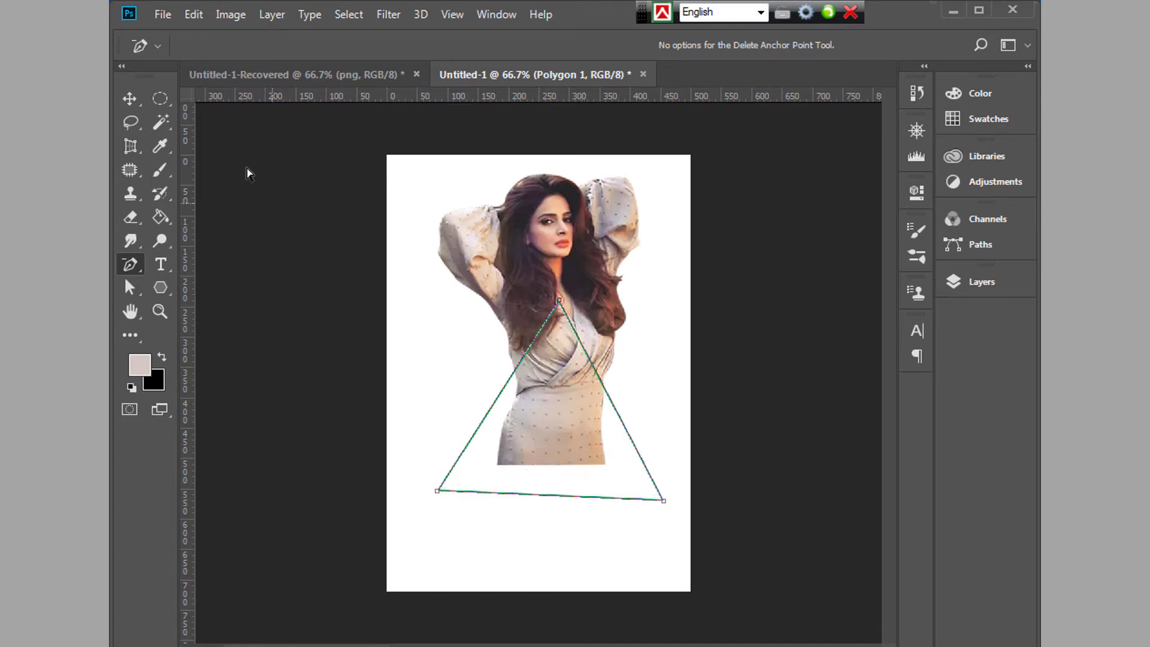
left_click(128, 99)
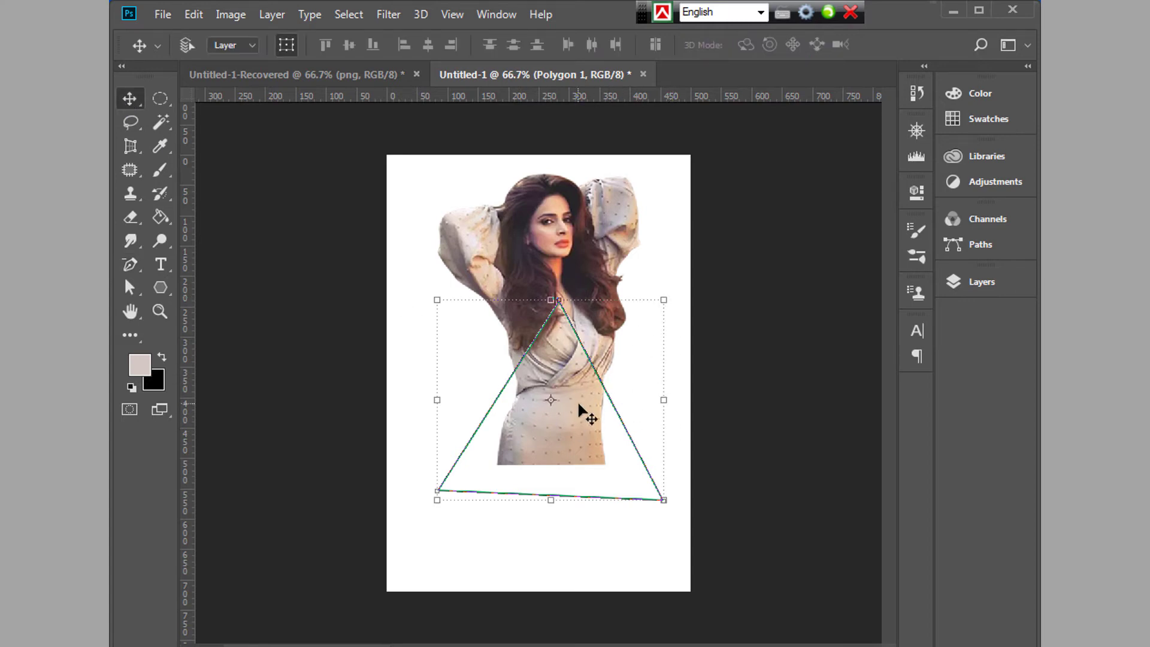
Step: Flip the triangle upside down with a Shift-constrained 180° rotation
left_click(680, 294)
left_click_drag(680, 293, 674, 286)
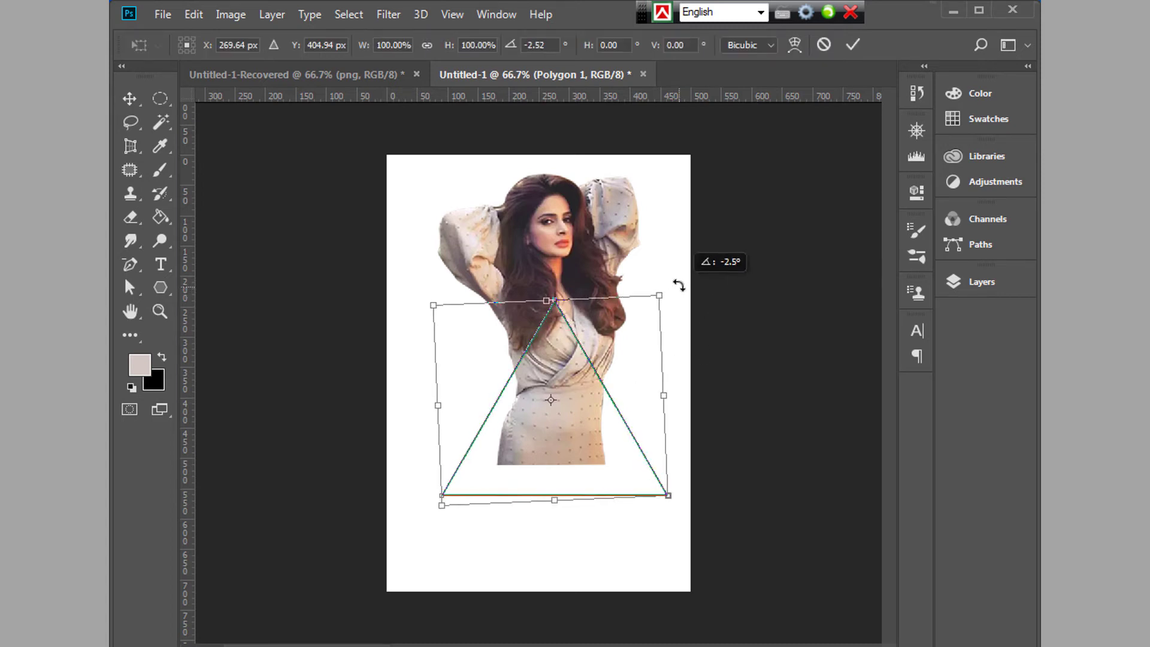
left_click(853, 45)
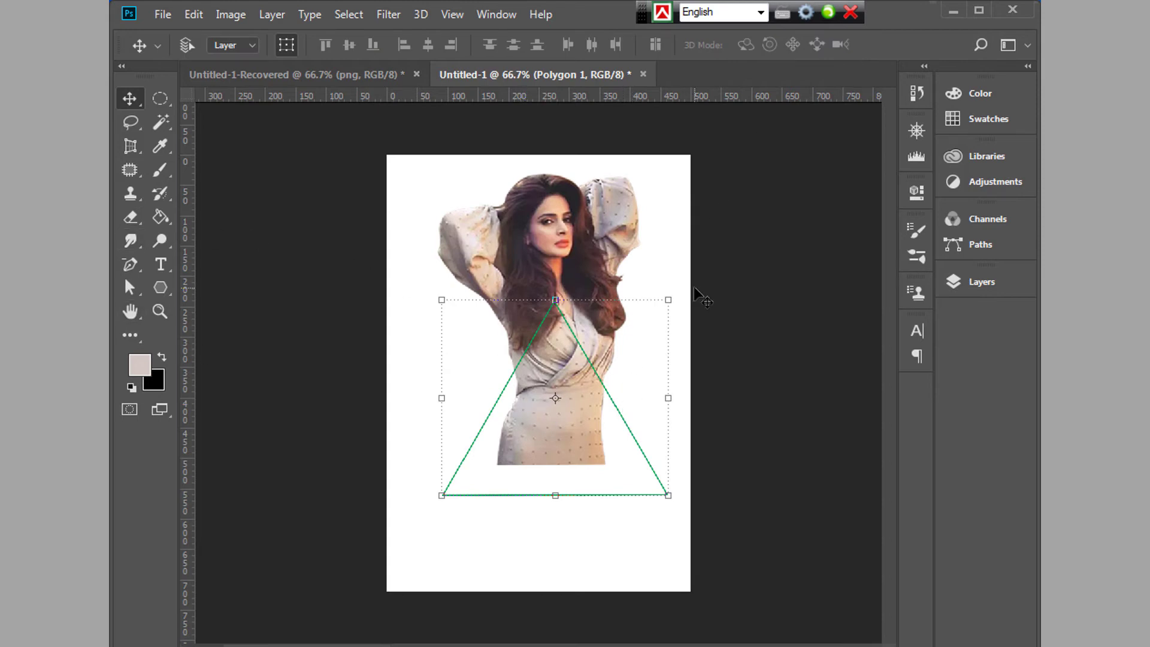
key("shift")
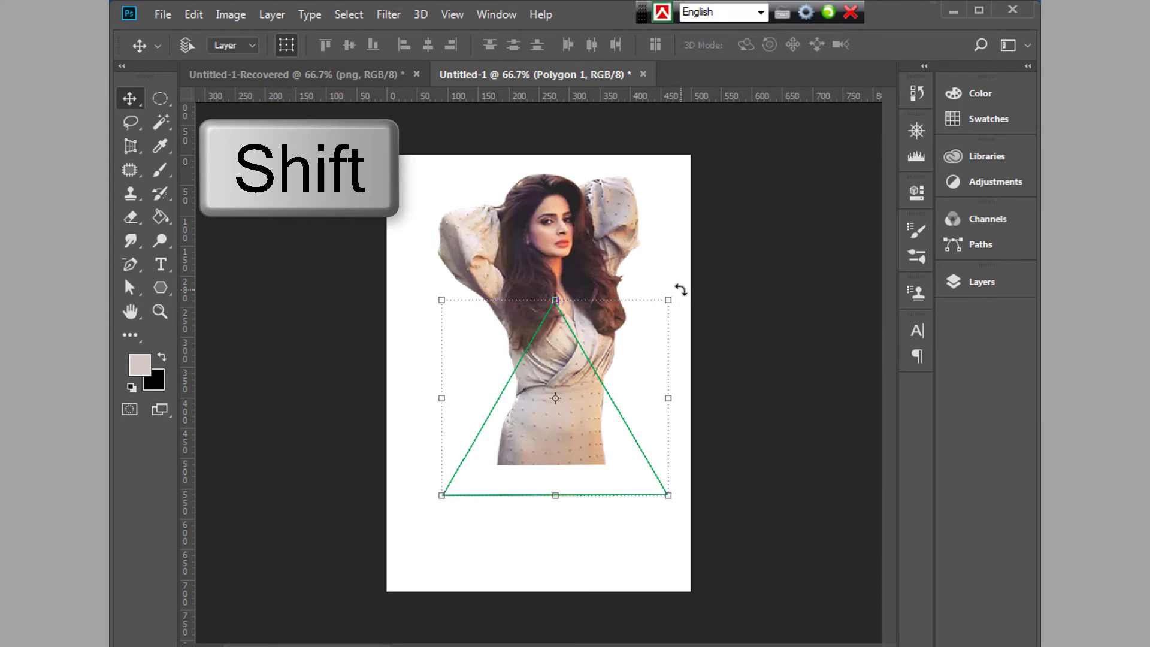
mouse_move(681, 289)
left_mouse_down()
mouse_move(390, 429)
mouse_move(442, 496)
left_mouse_up()
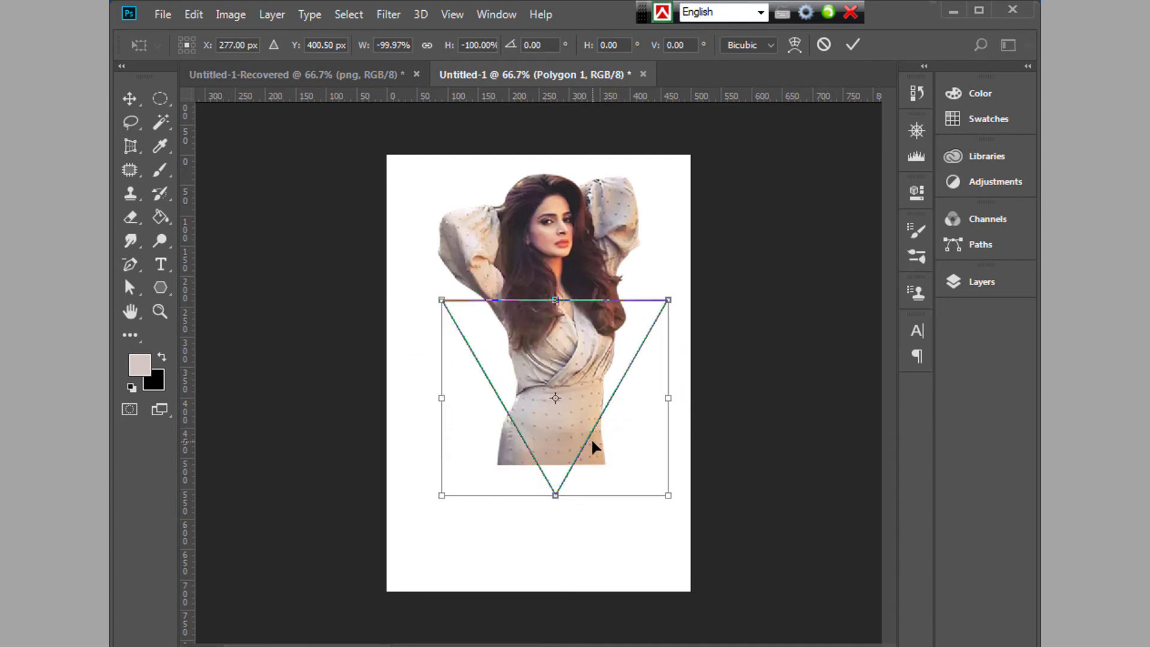
Step: Move the inverted triangle up, shorten it slightly and nudge it left
left_click_drag(589, 438, 585, 418)
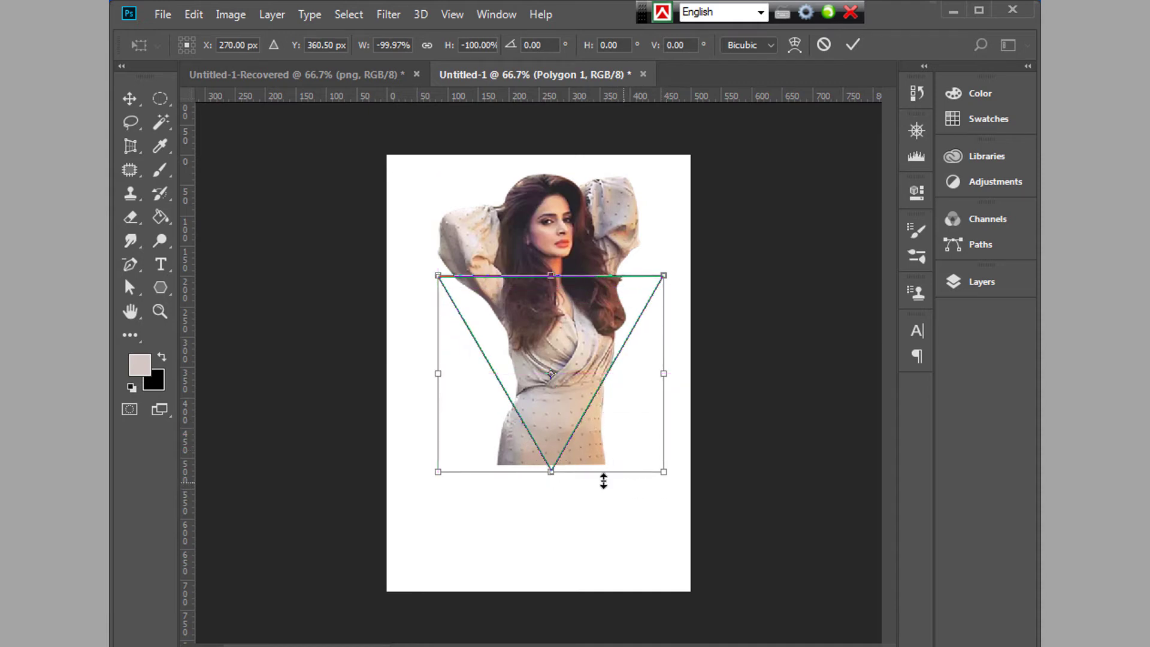
left_click_drag(553, 471, 551, 464)
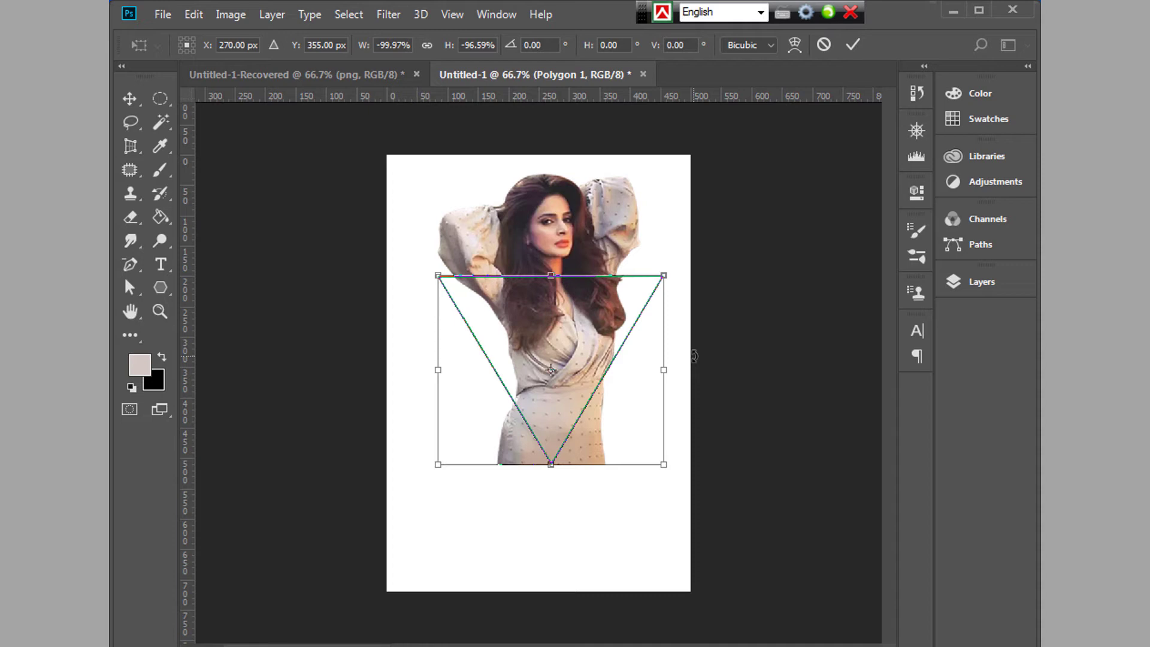
left_click_drag(550, 369, 547, 370)
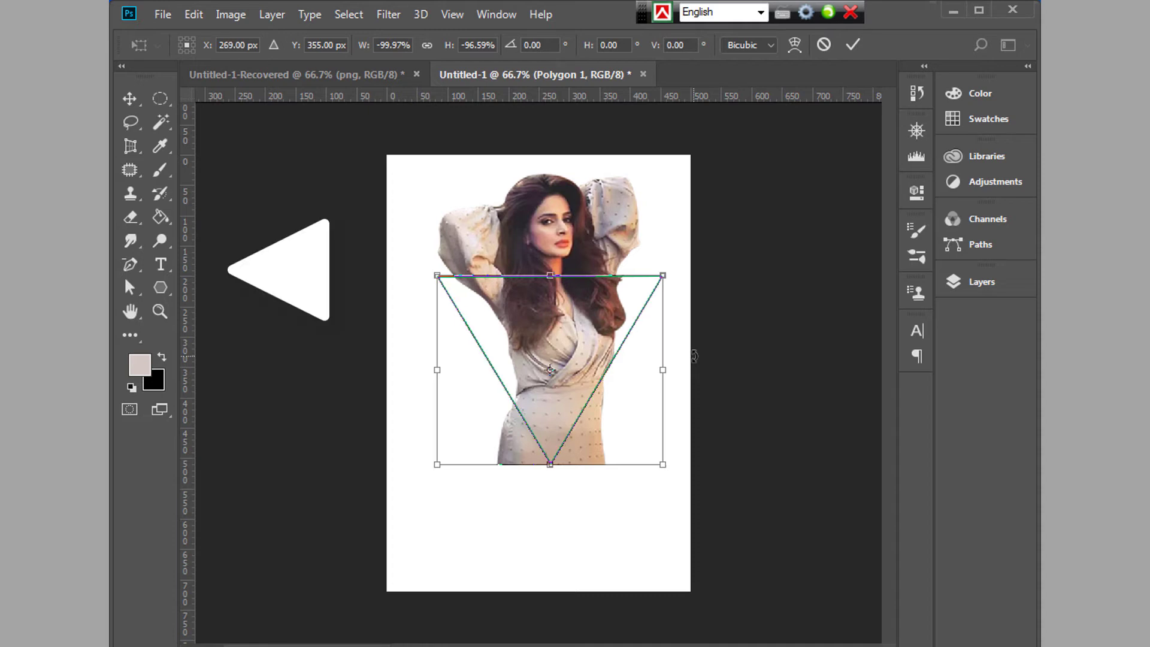
key("Left")
key("Left")
key("Left")
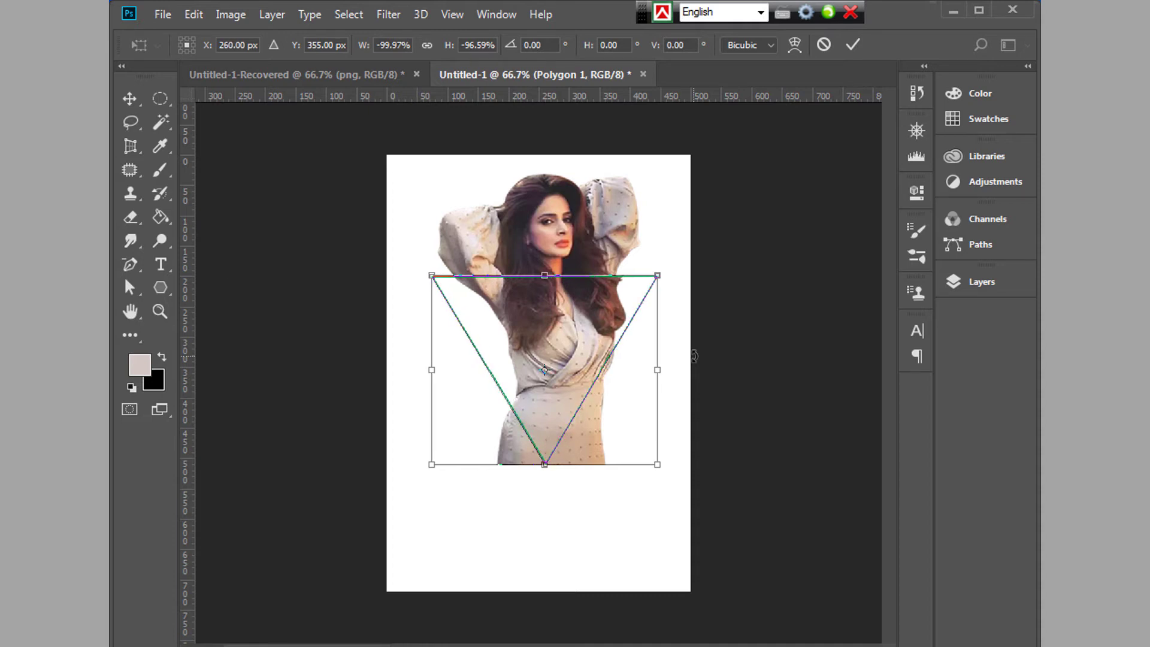
Step: Commit the transform and Ctrl-click the polygon layer to select the triangle area
left_click(852, 47)
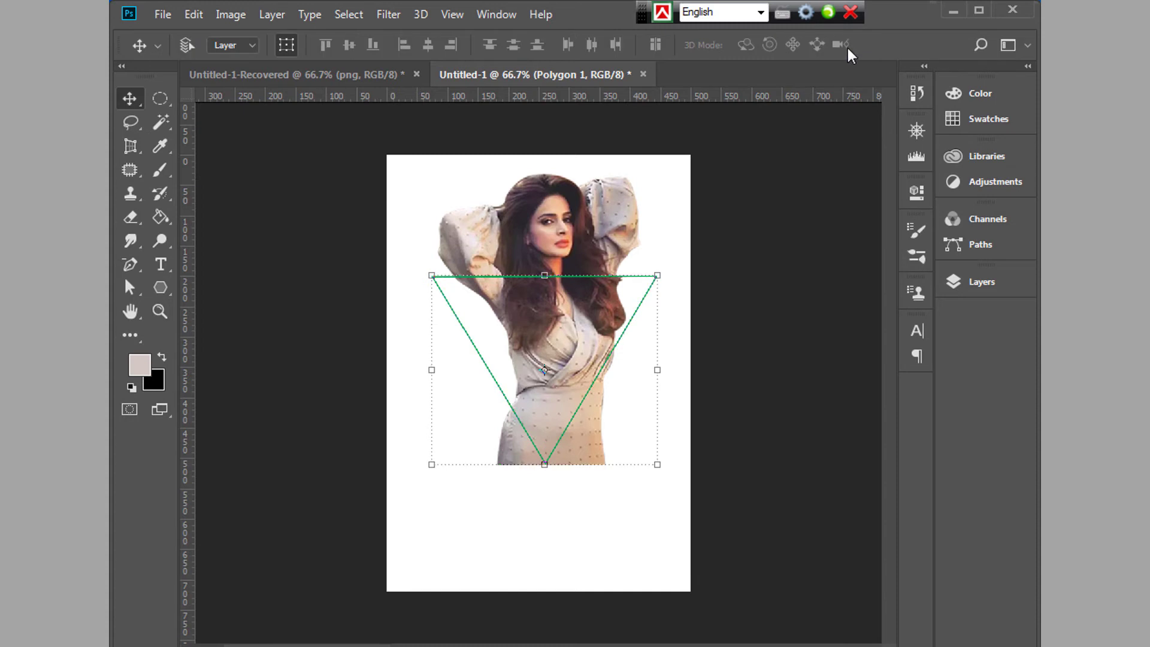
left_click(982, 283)
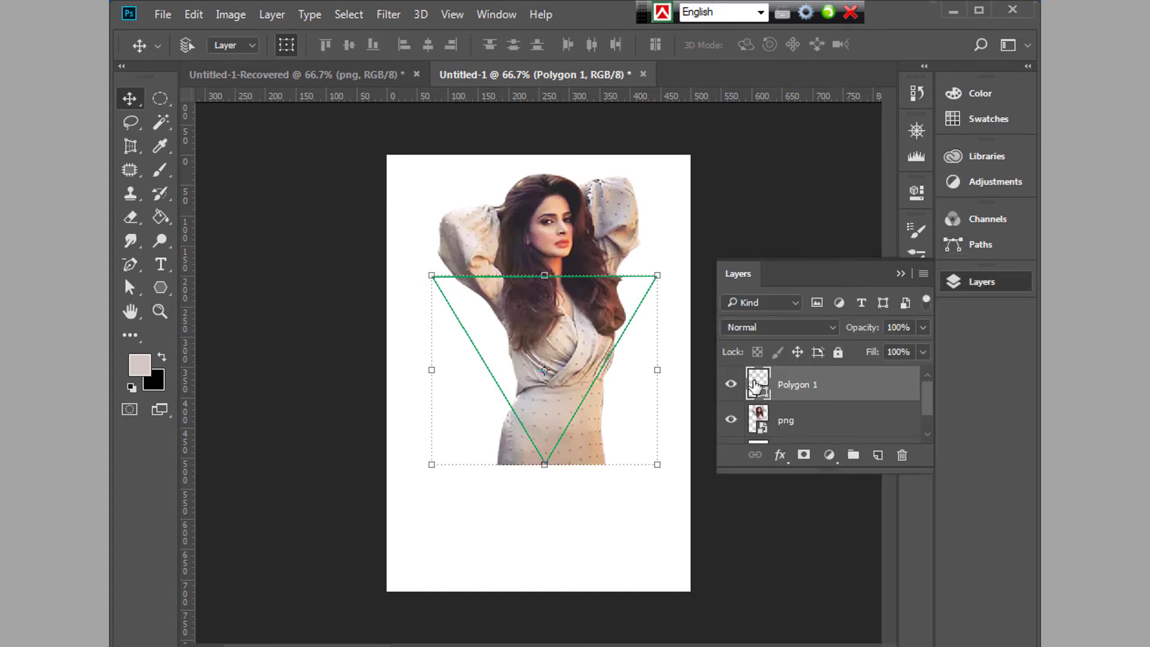
key("ctrl")
left_click(756, 383, "ctrl")
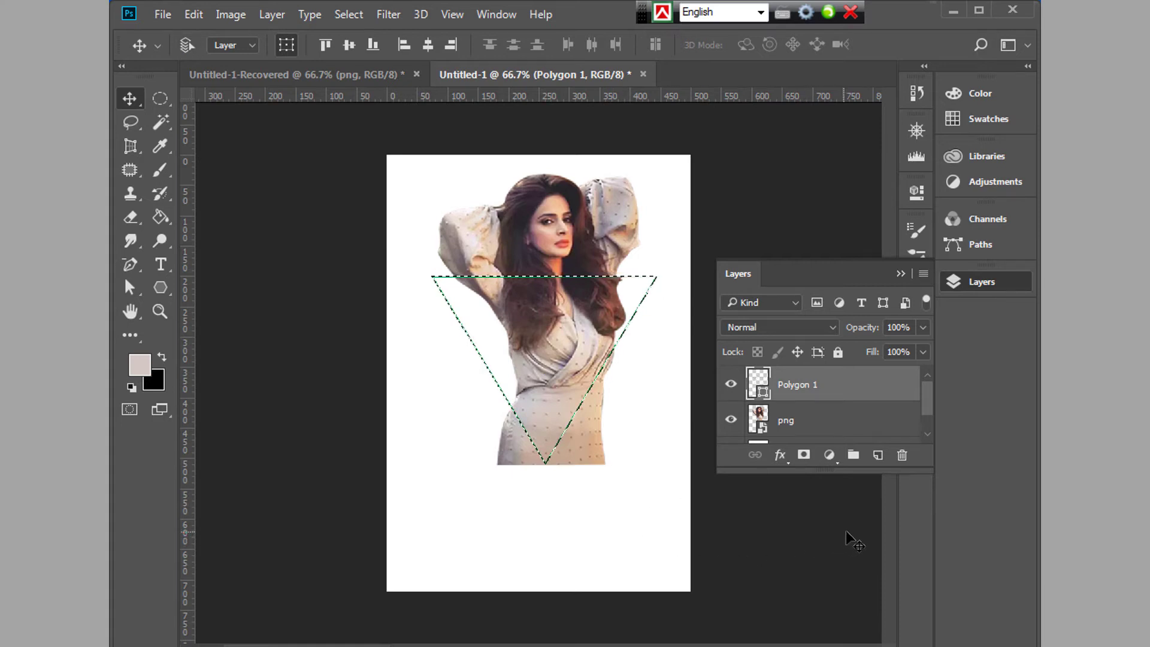
Step: On a new layer, fill the triangle with beige sampled from the photo
left_click(876, 455)
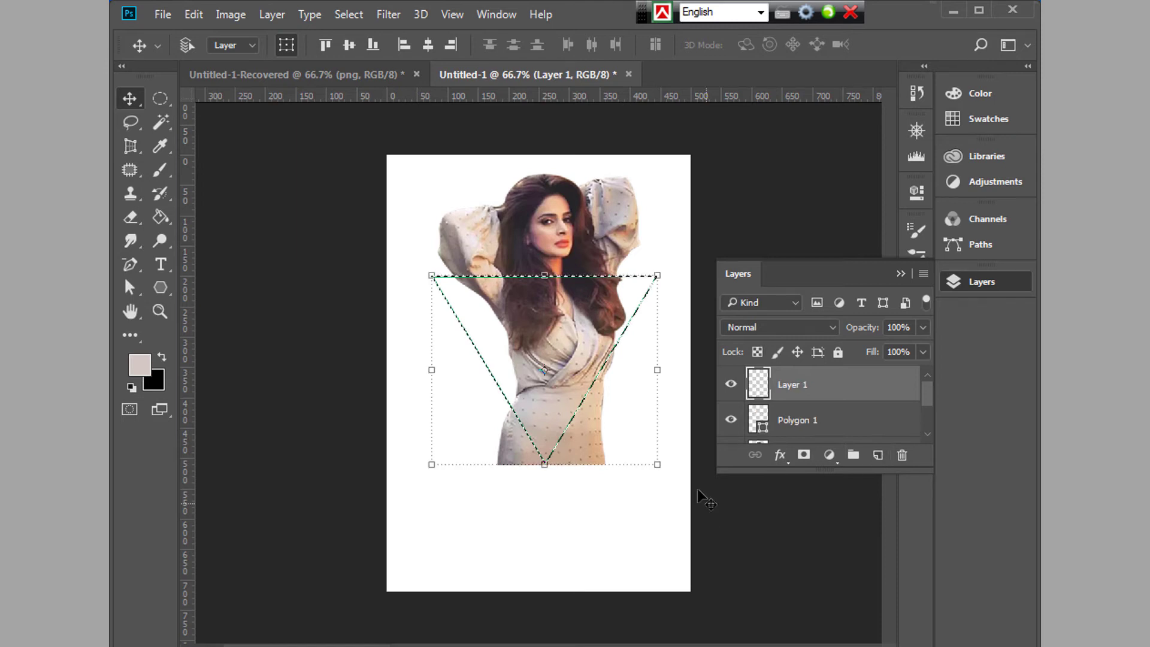
left_click(161, 146)
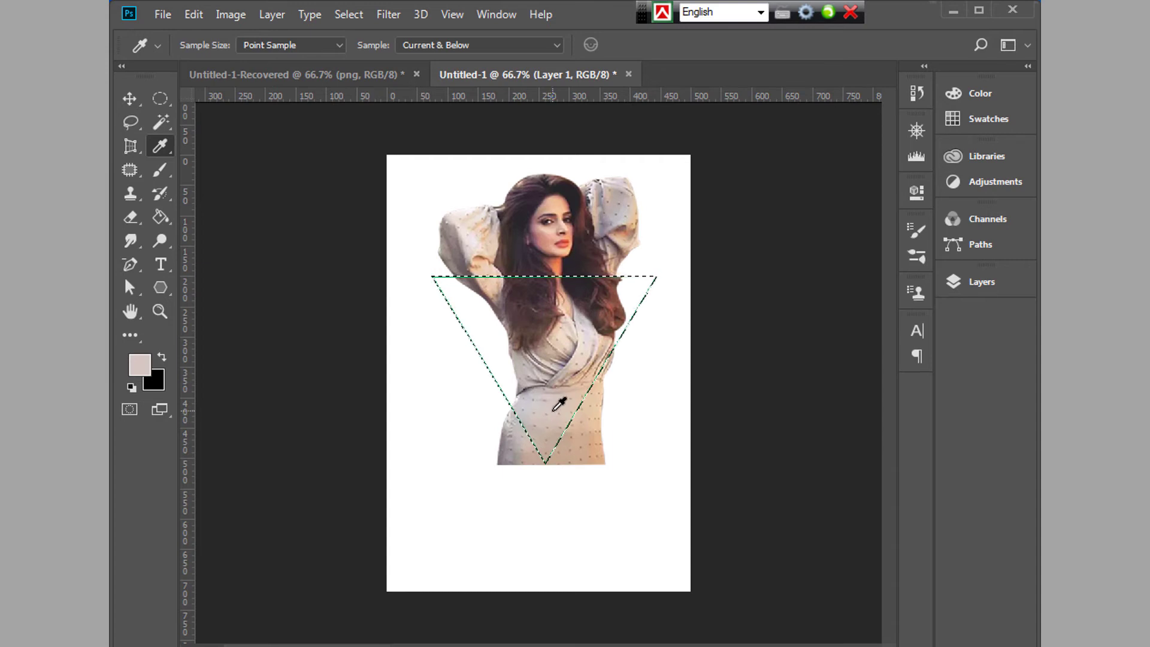
left_click(158, 214)
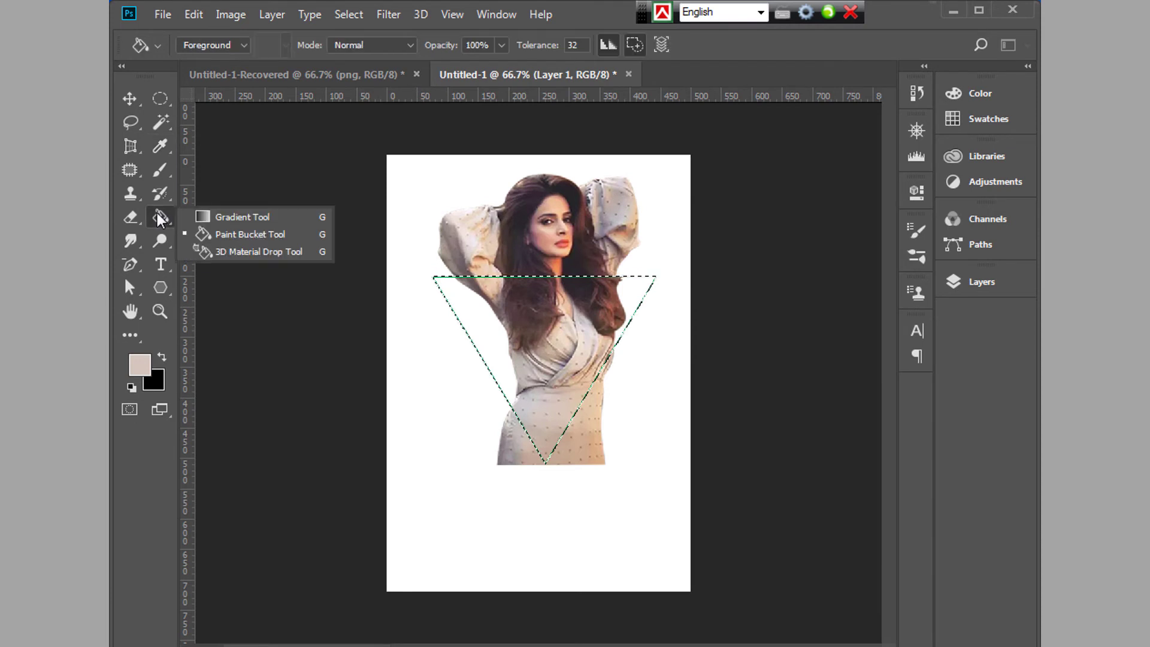
left_click(234, 234)
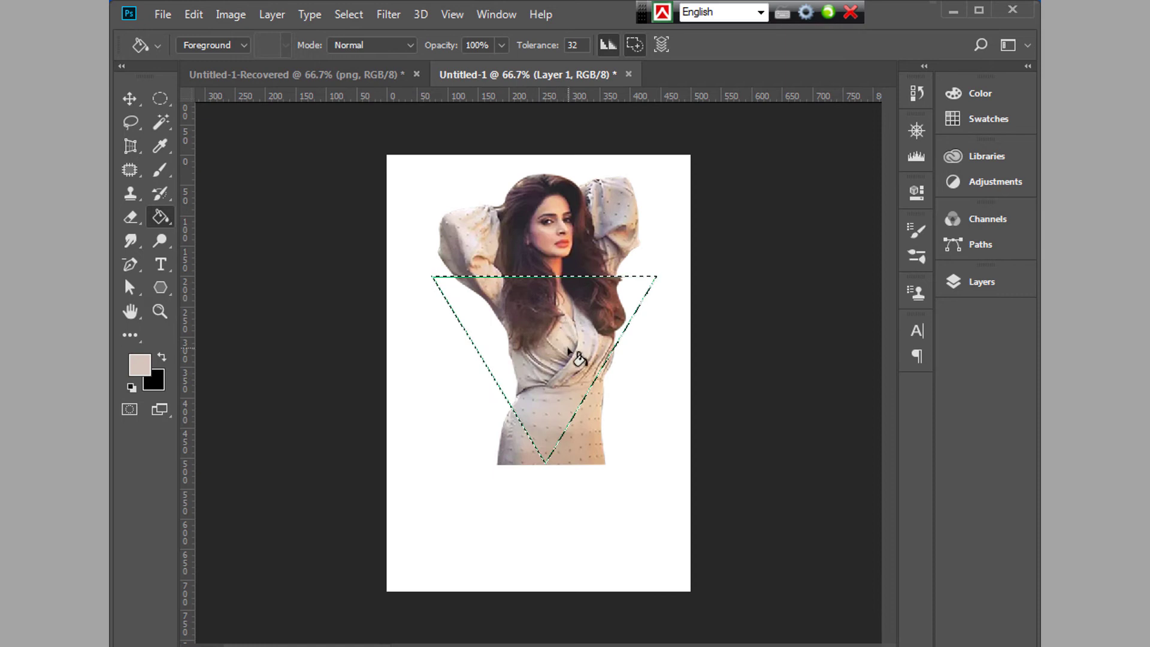
left_click(548, 340)
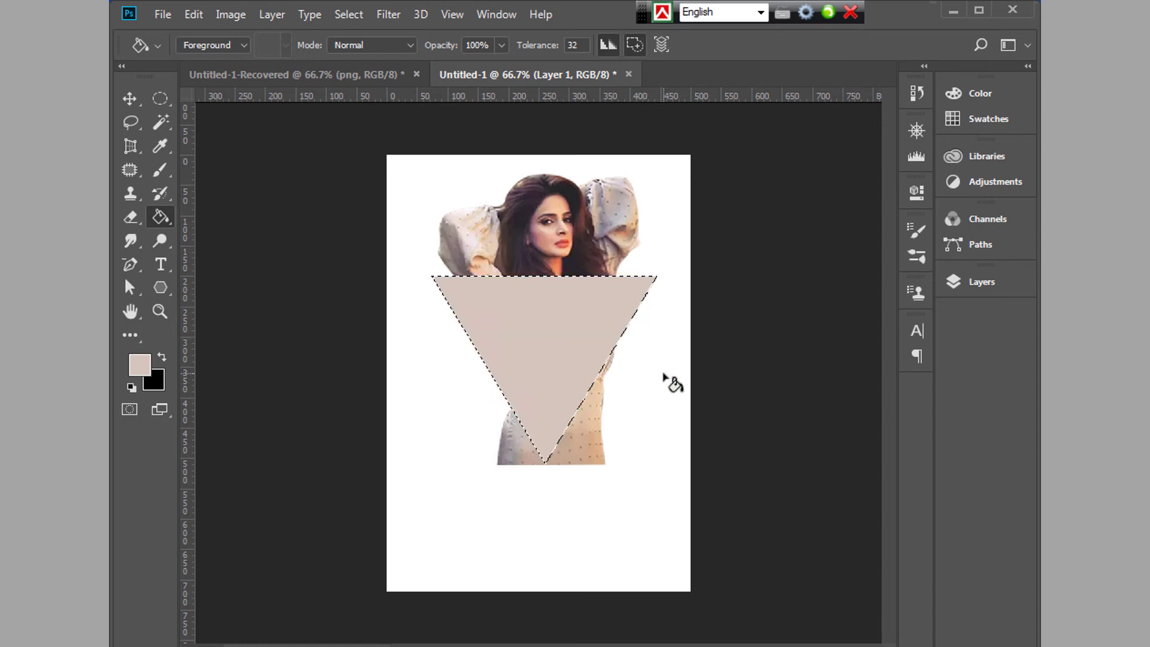
Step: Delete the Polygon 1 shape layer
left_click(984, 280)
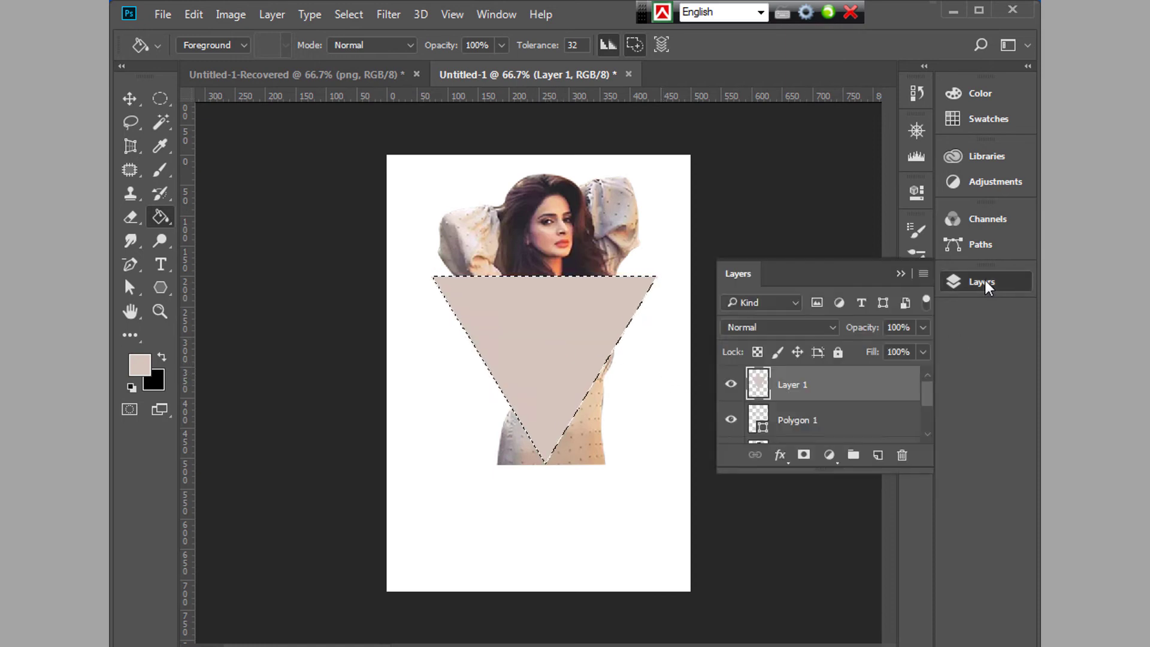
left_click(839, 421)
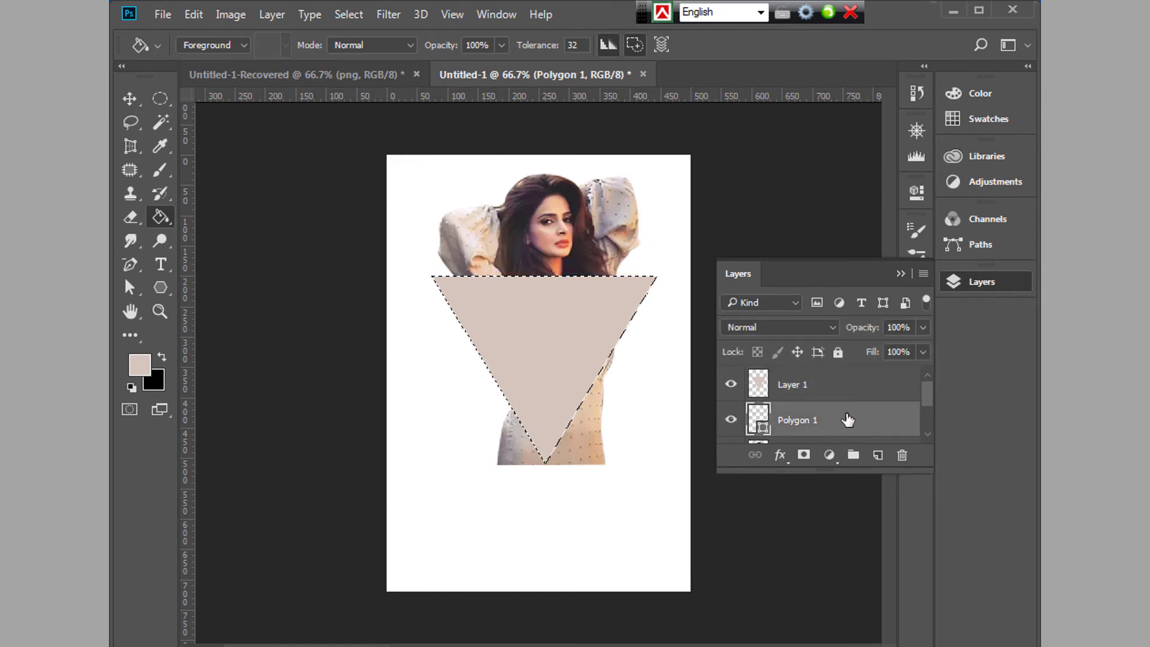
left_click(901, 455)
left_click(530, 263)
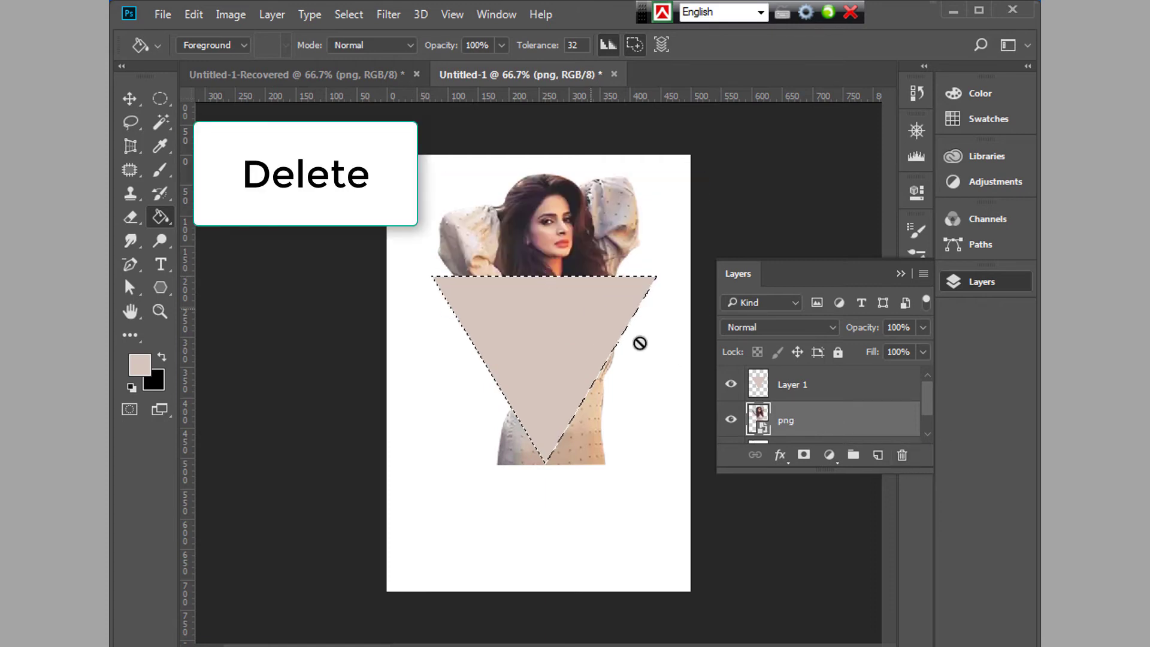
Step: Put the beige Layer 1 beneath the png cutout and rasterize the png layer
left_click(733, 386)
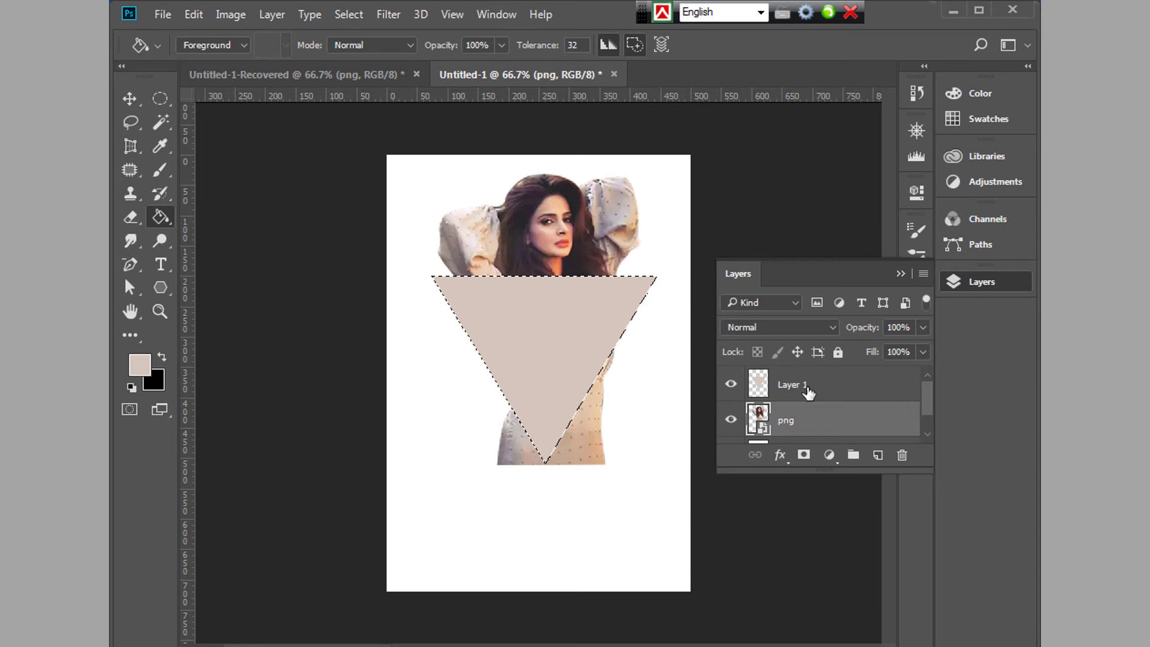
left_click(834, 387)
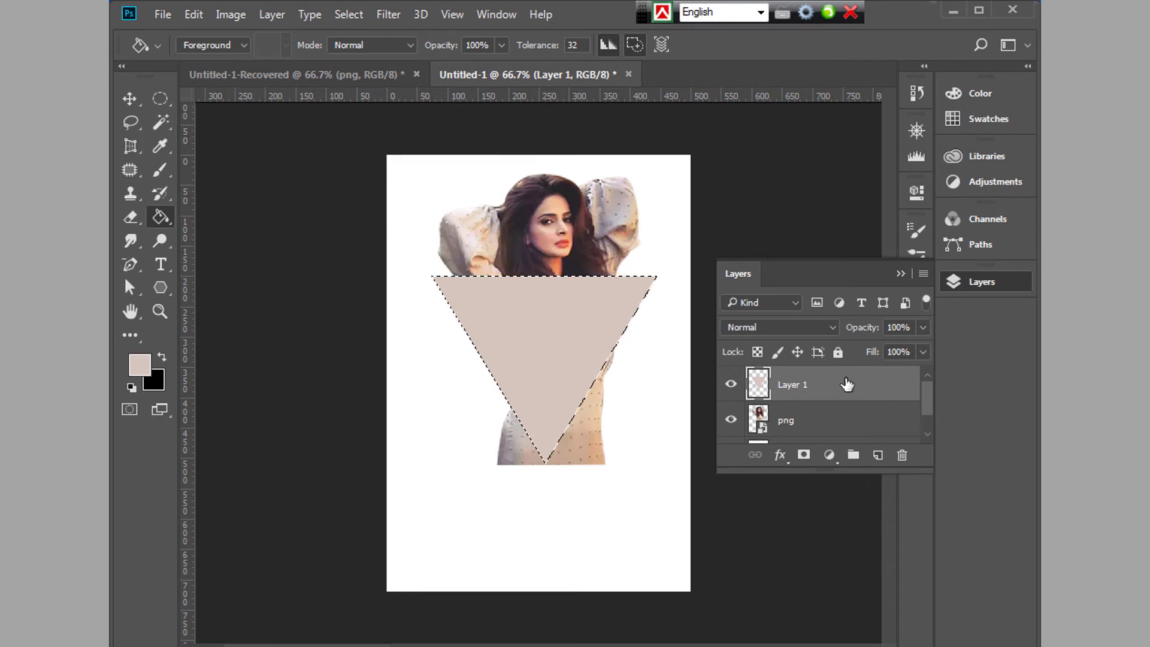
left_click_drag(846, 384, 840, 407)
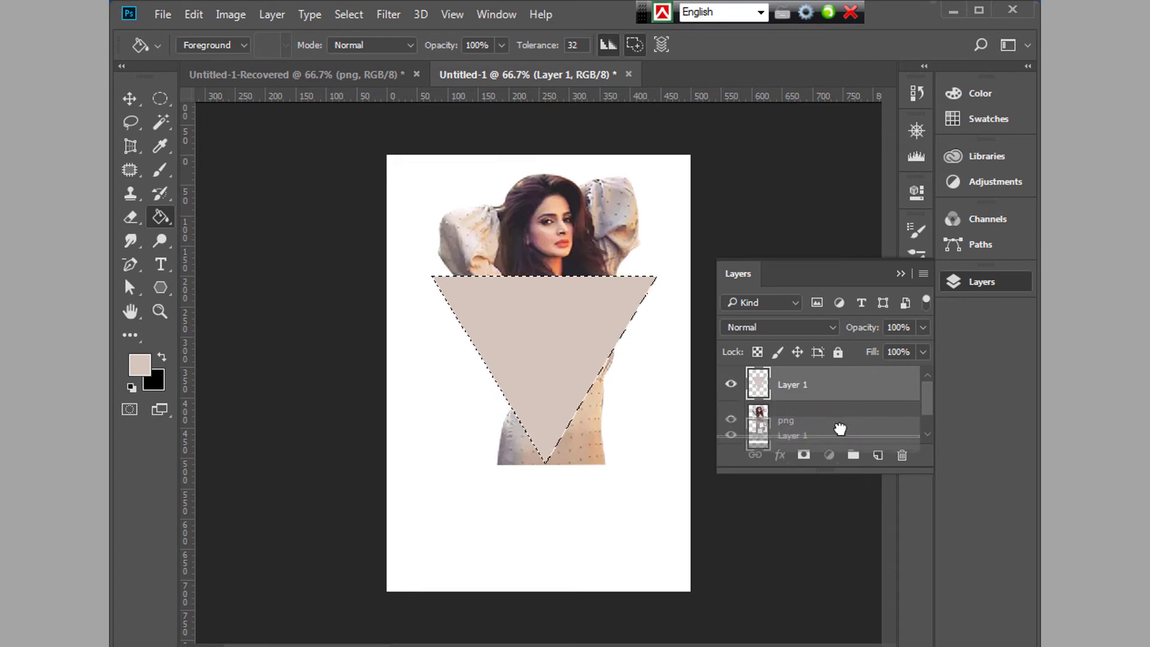
left_click_drag(839, 425, 839, 404)
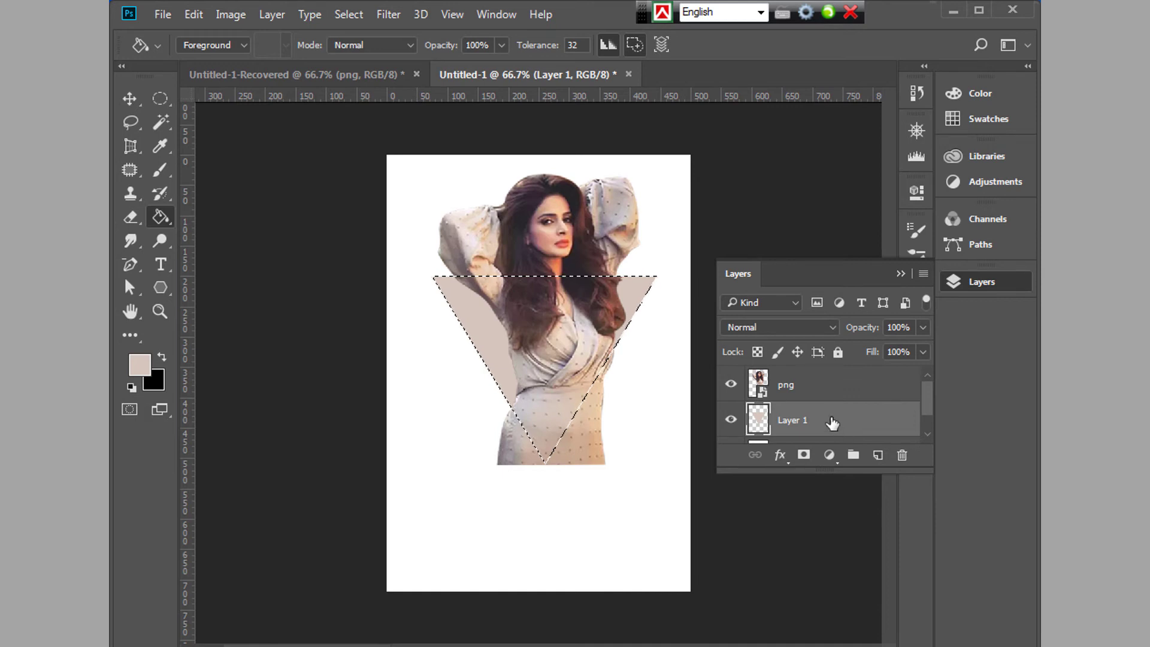
left_click(819, 388)
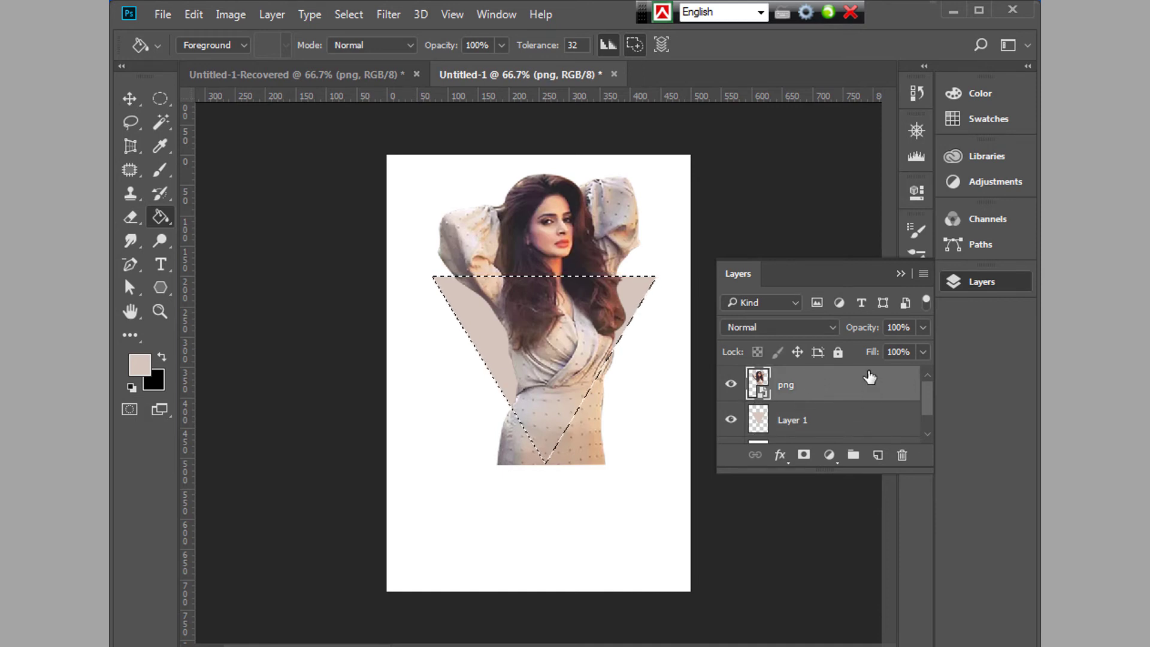
right_click(818, 385)
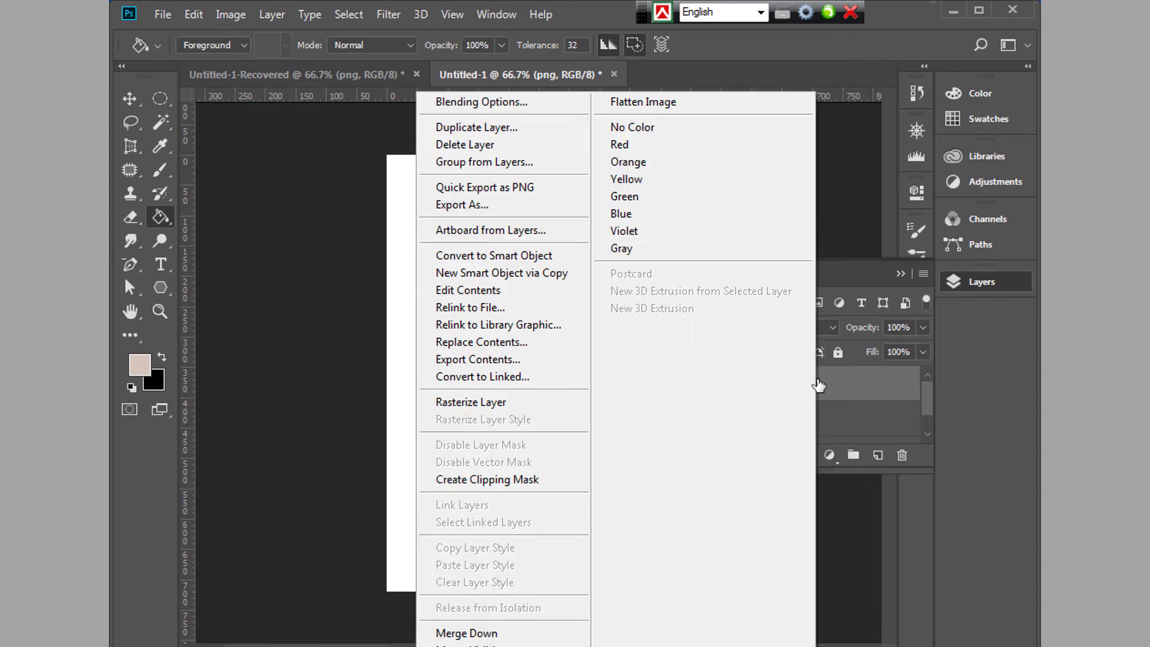
left_click(518, 402)
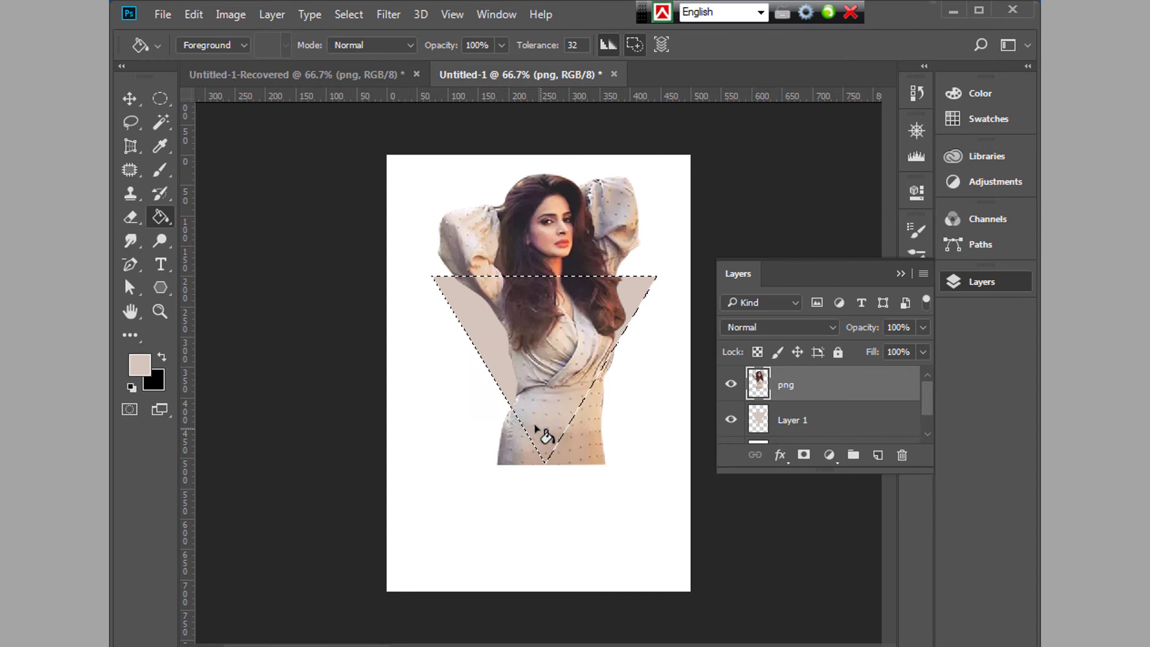
Step: Use Select > Inverse to select everything outside the beige triangle
left_click(349, 14)
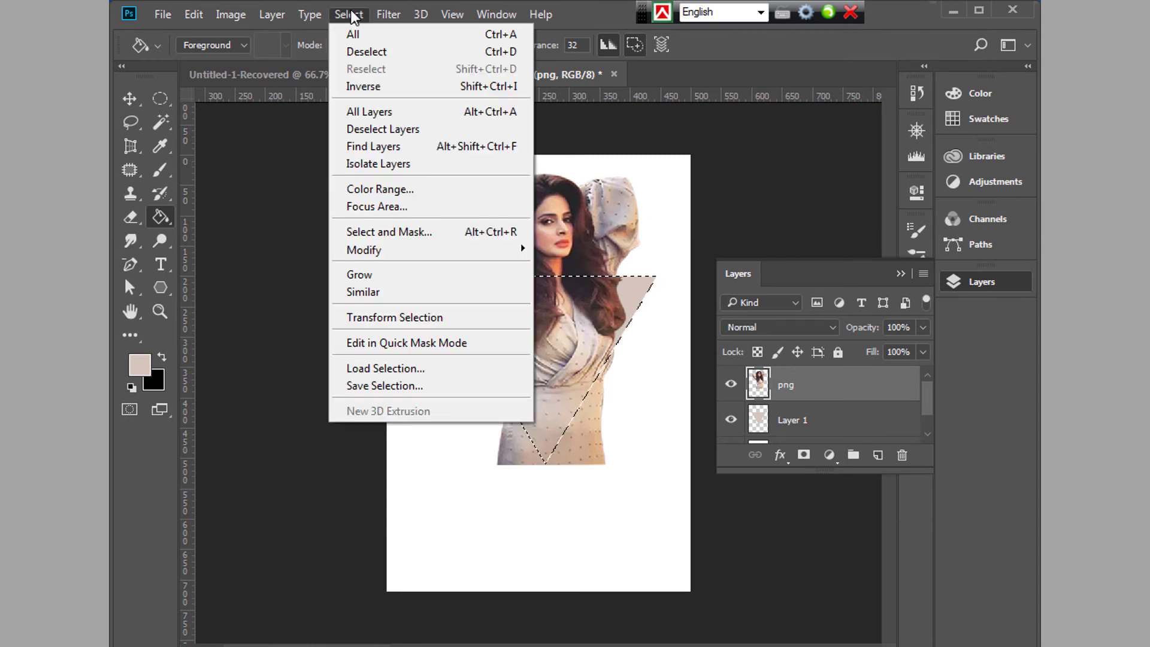
left_click(365, 86)
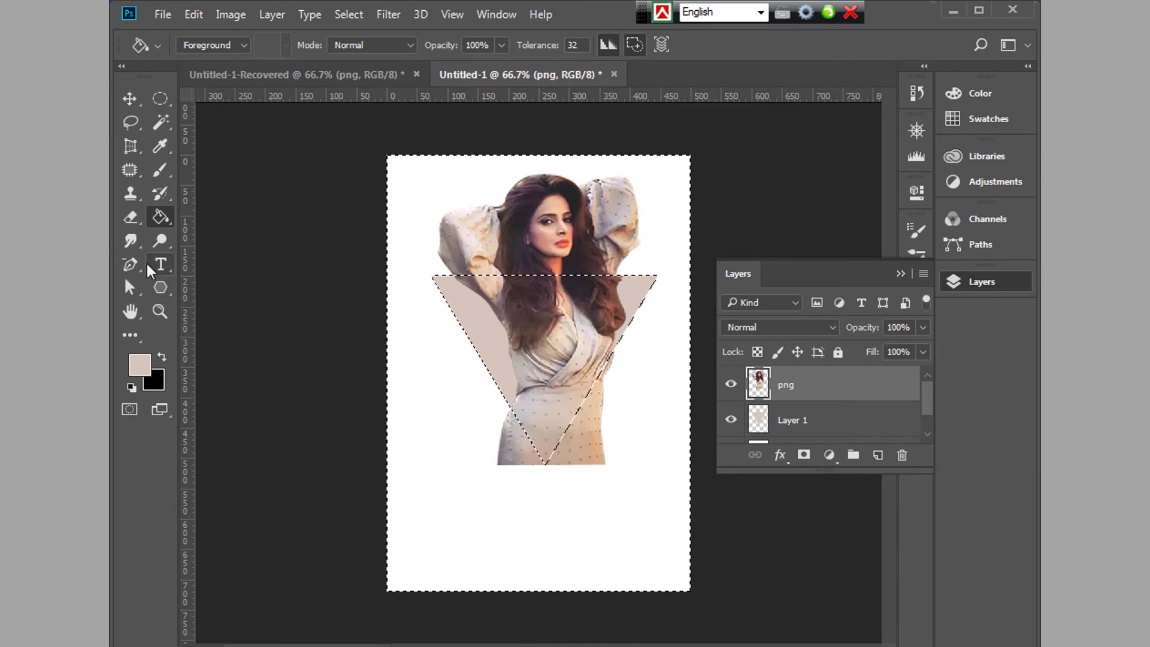
Step: Erase the dress beyond both lower triangle edges with the Eraser, then deselect
left_click(130, 216)
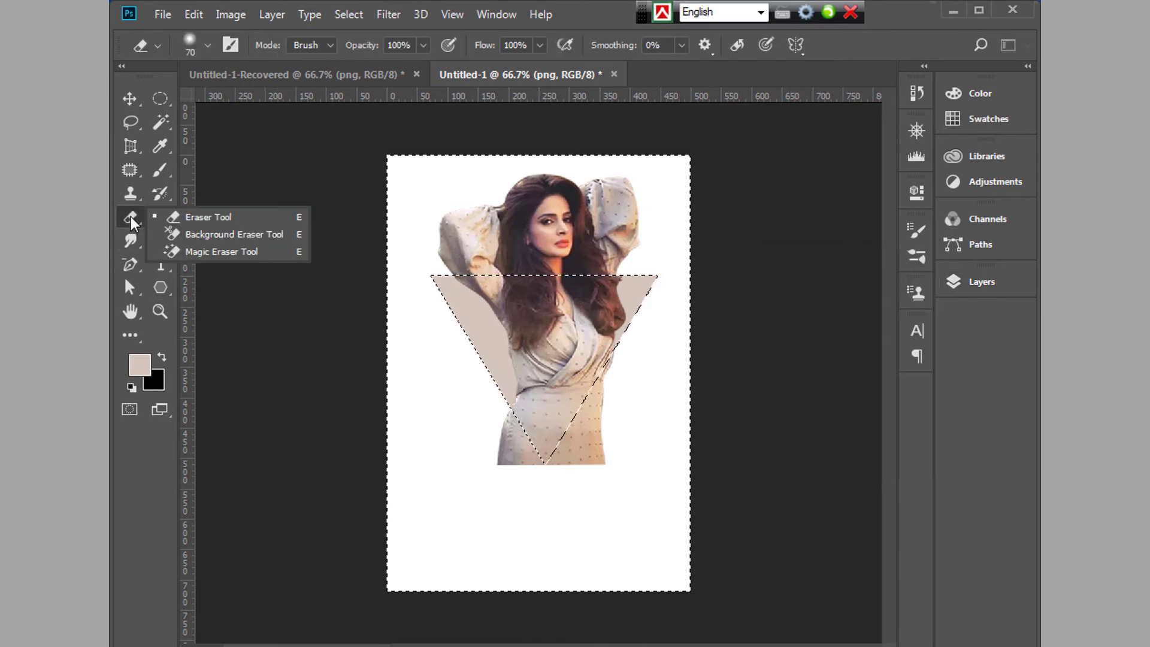
left_click(201, 218)
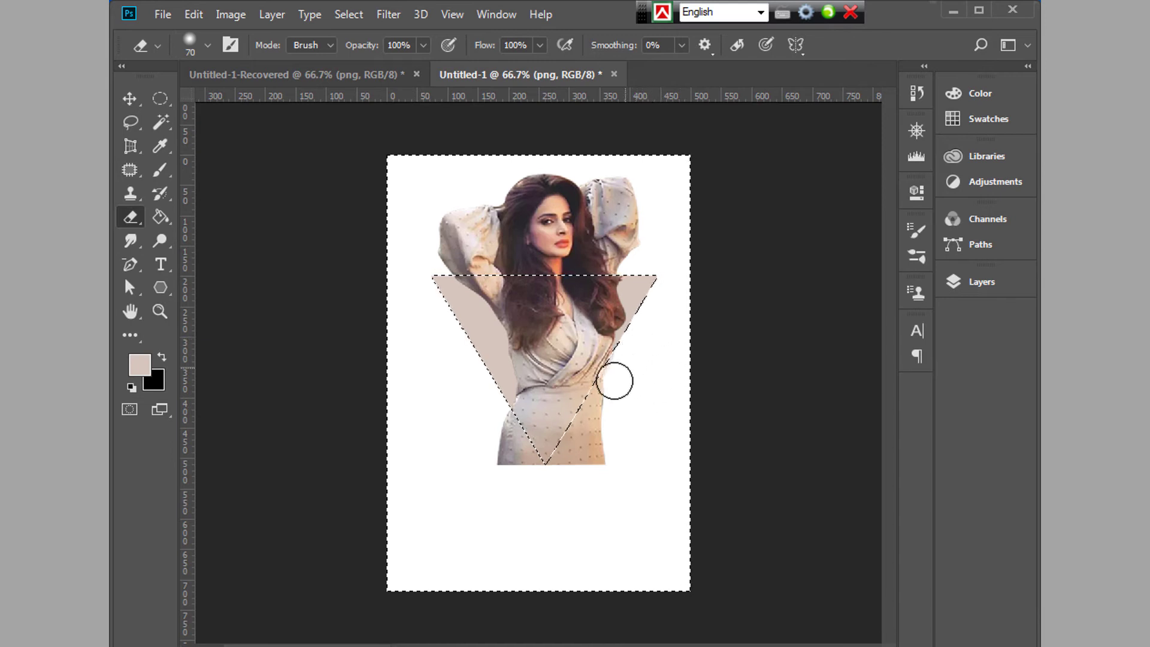
left_click_drag(614, 381, 540, 499)
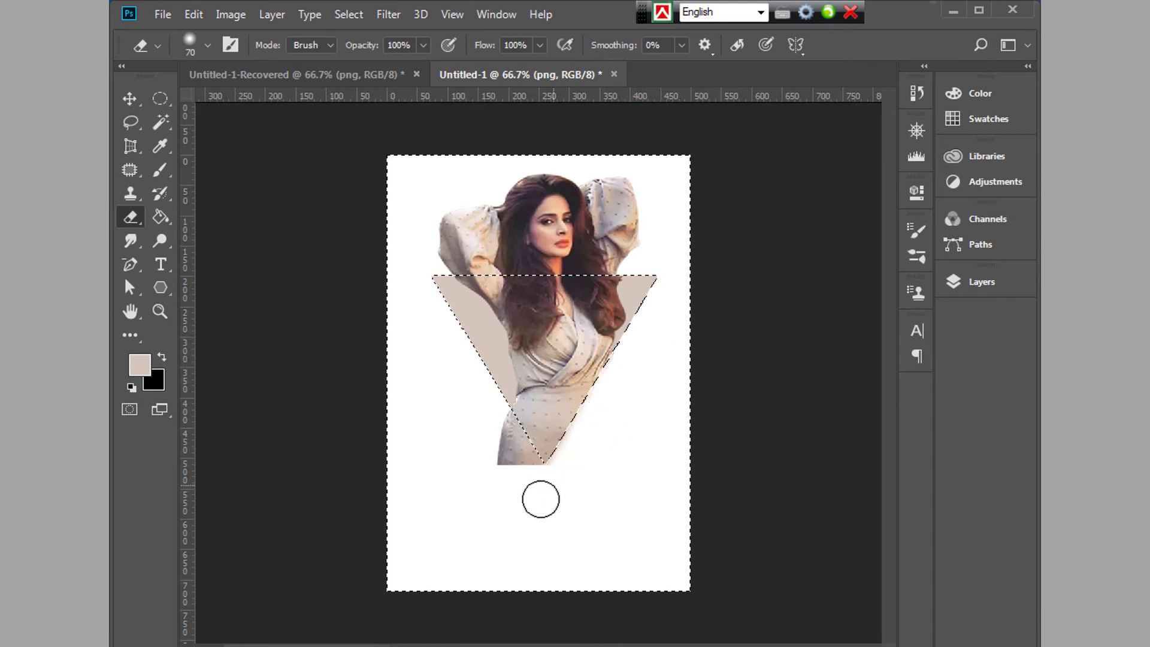
left_click_drag(469, 397, 554, 513)
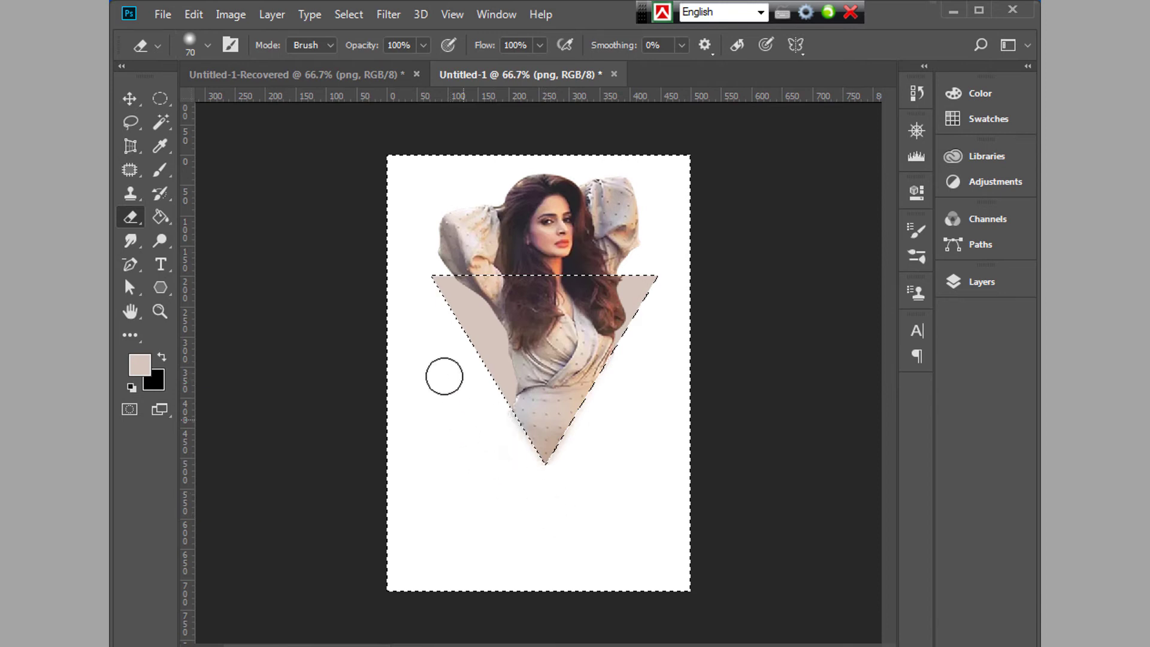
left_click_drag(444, 376, 525, 491)
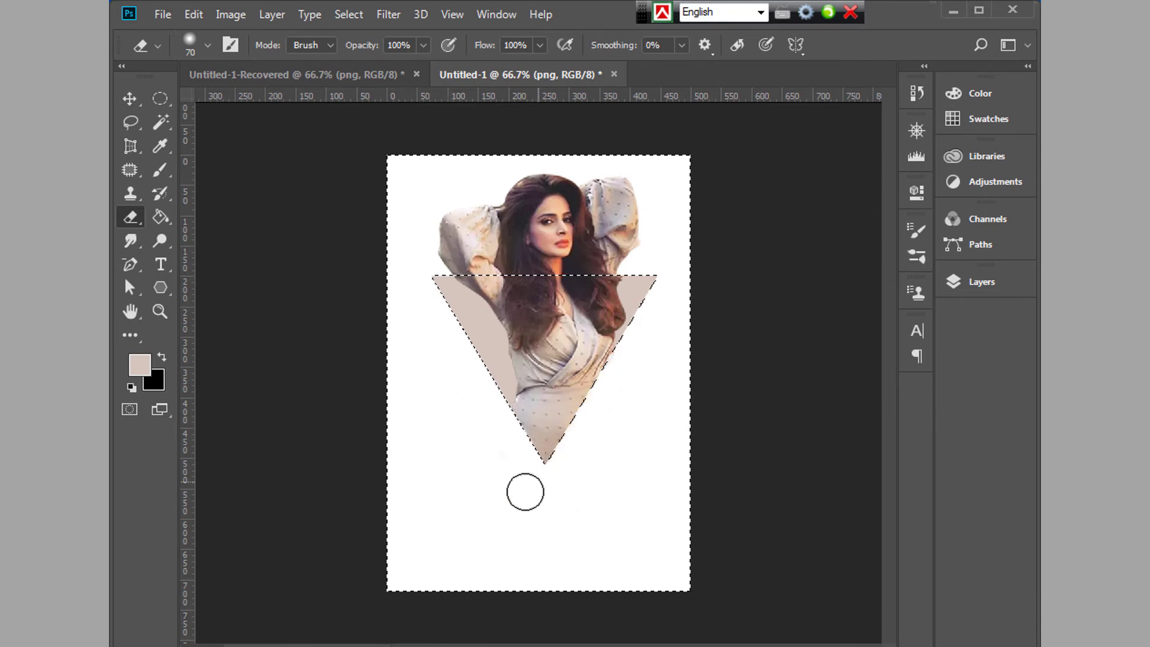
left_click(982, 281)
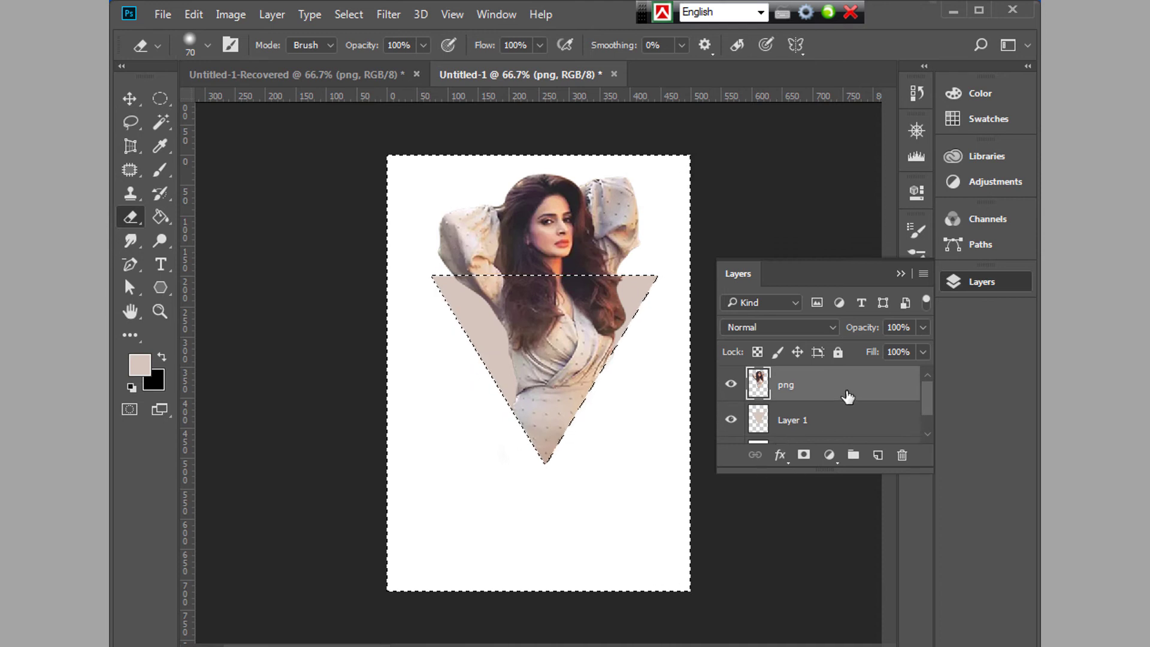
key("ctrl+d")
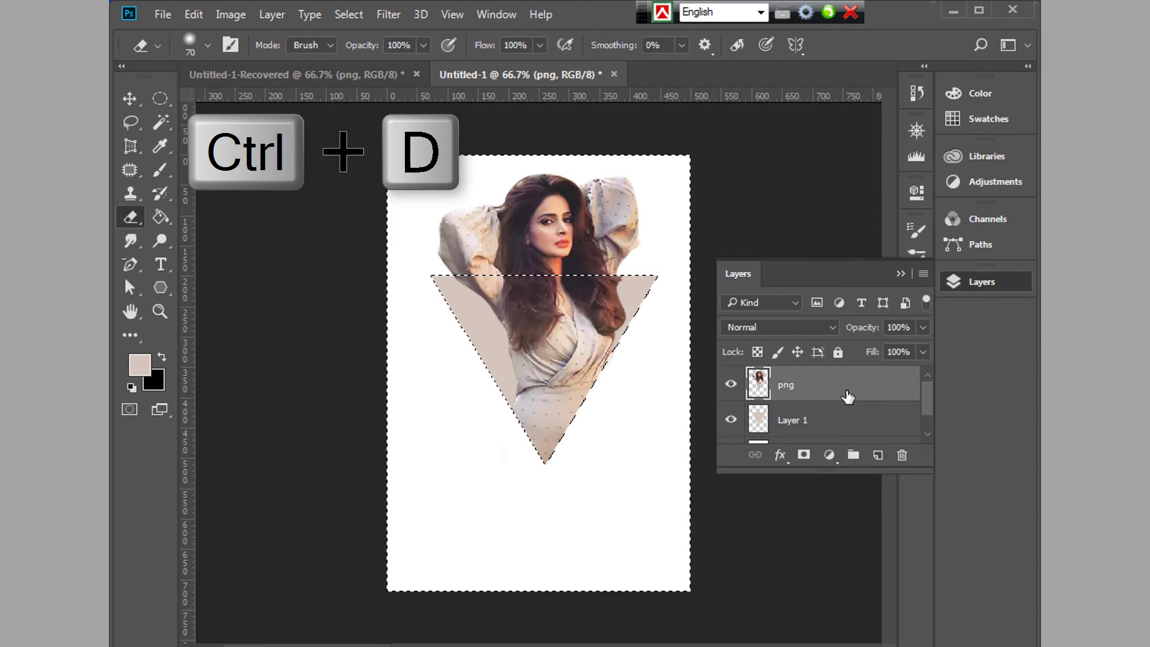
Step: Deselect, then merge Layer 1 (beige triangle) and the png cutout into one png layer
key("ctrl+d")
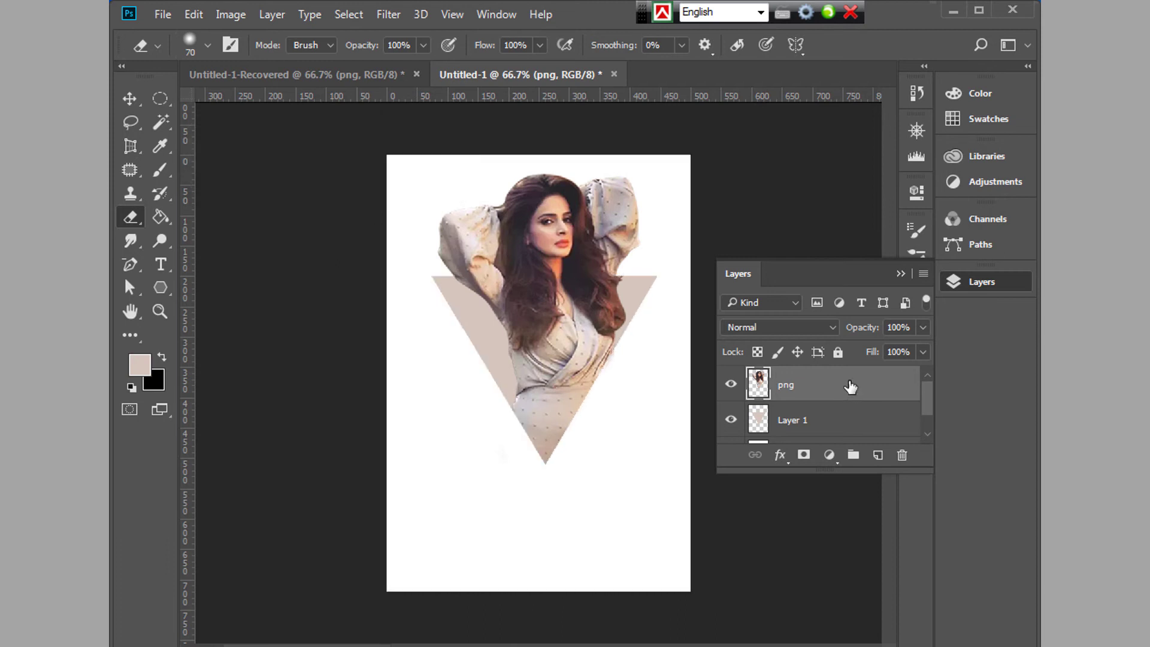
left_click(731, 386)
key("shift")
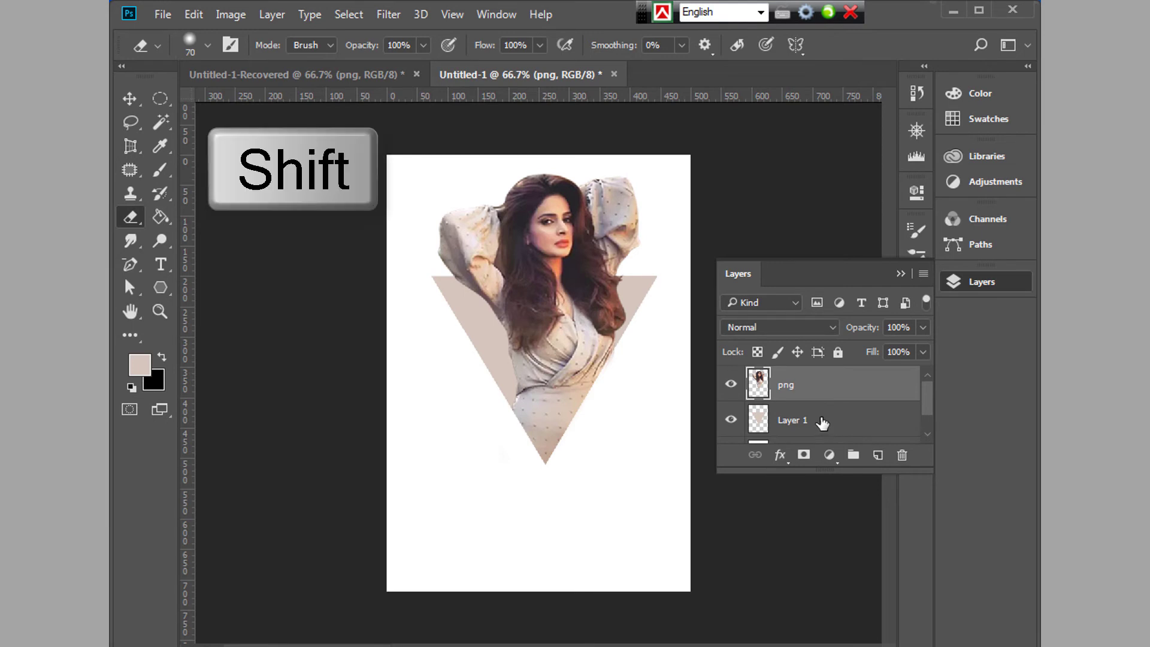
left_click(822, 422, "shift")
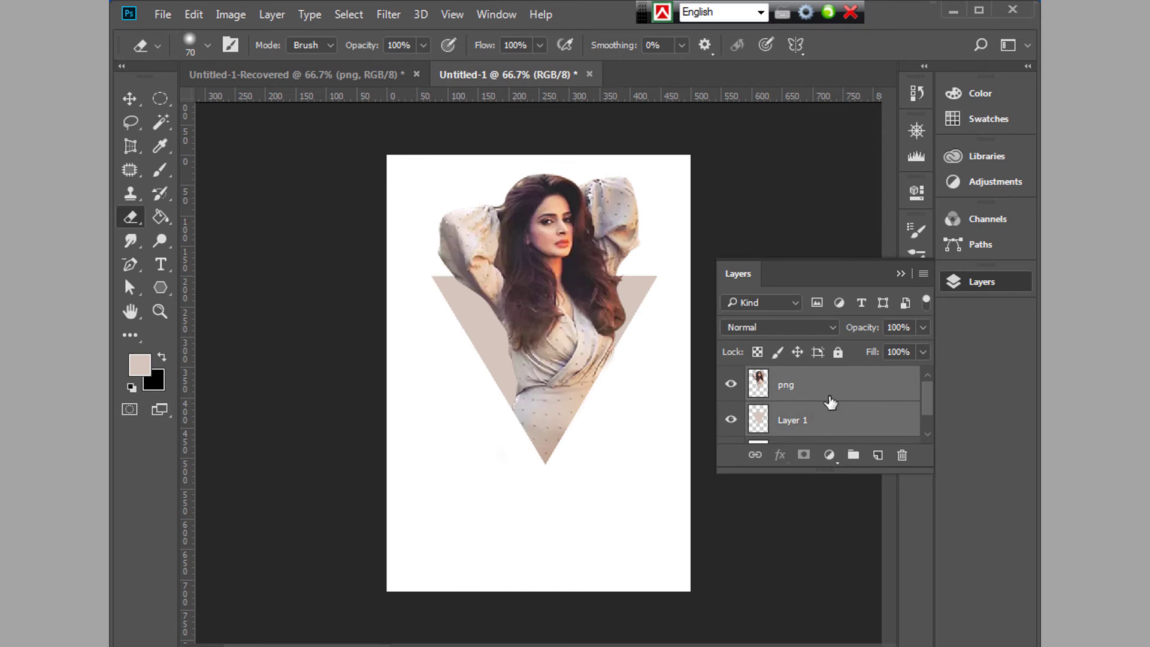
right_click(831, 390)
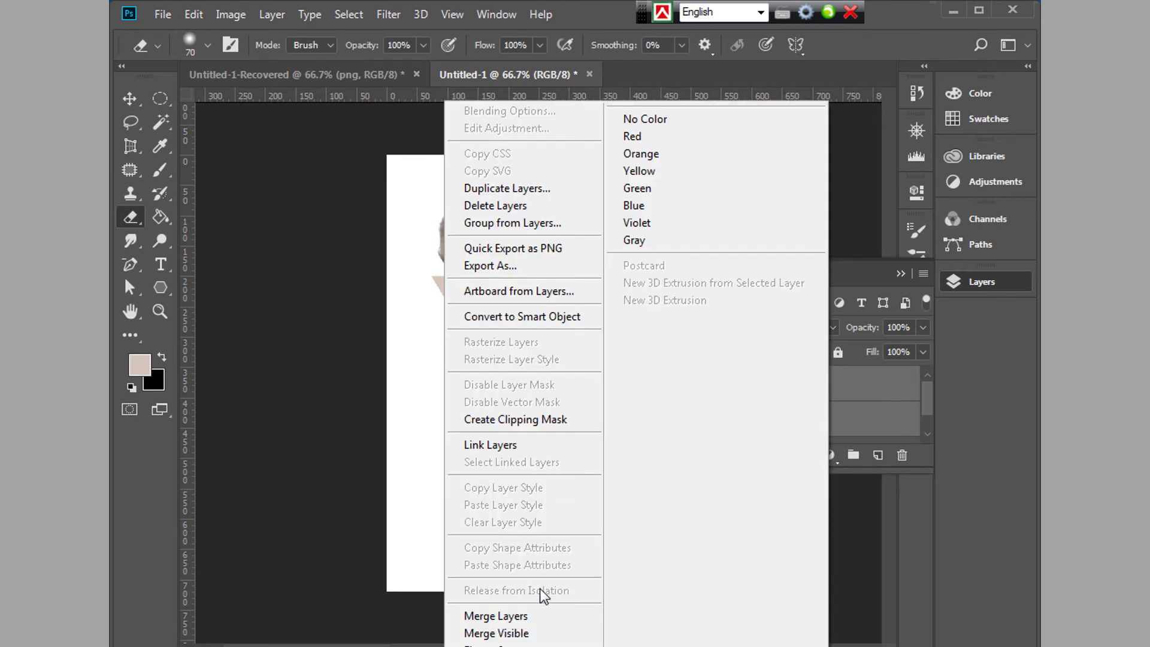
left_click(530, 610)
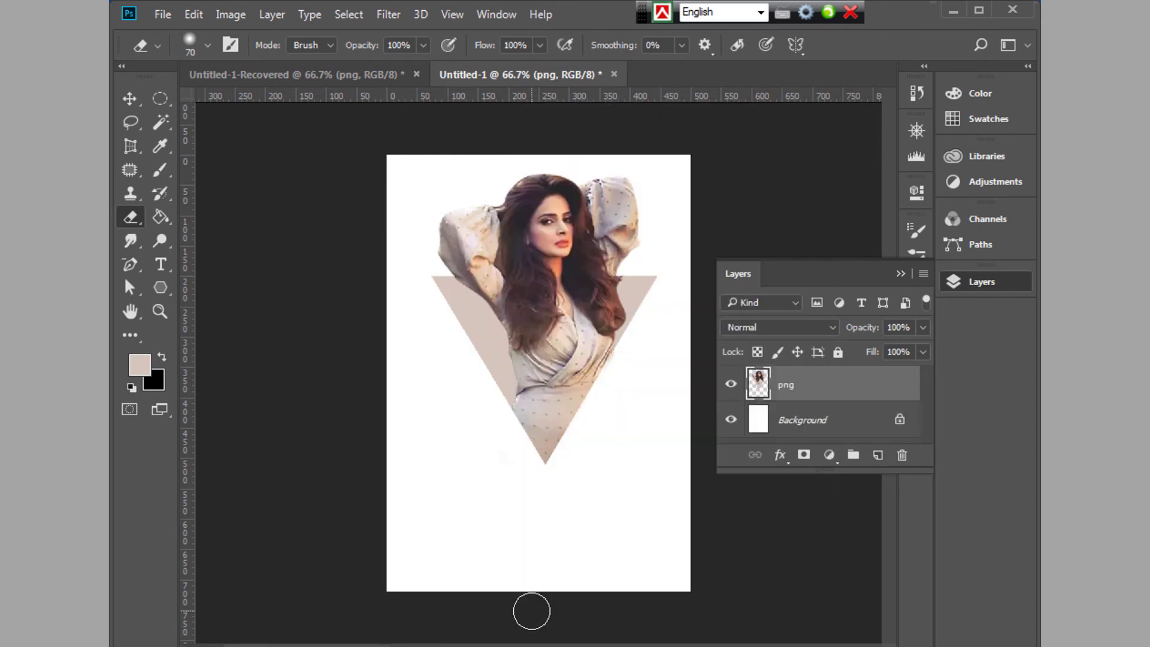
Step: With the Smudge tool, pull a drip down from the triangle's right corner
left_click(899, 273)
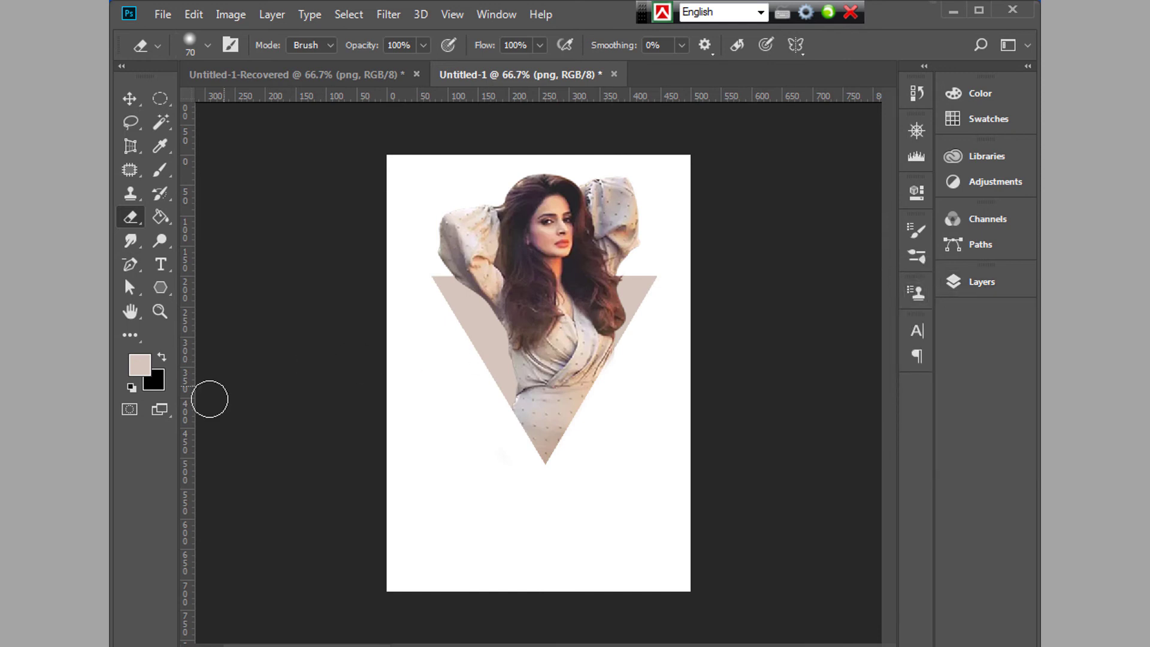
left_click(125, 239)
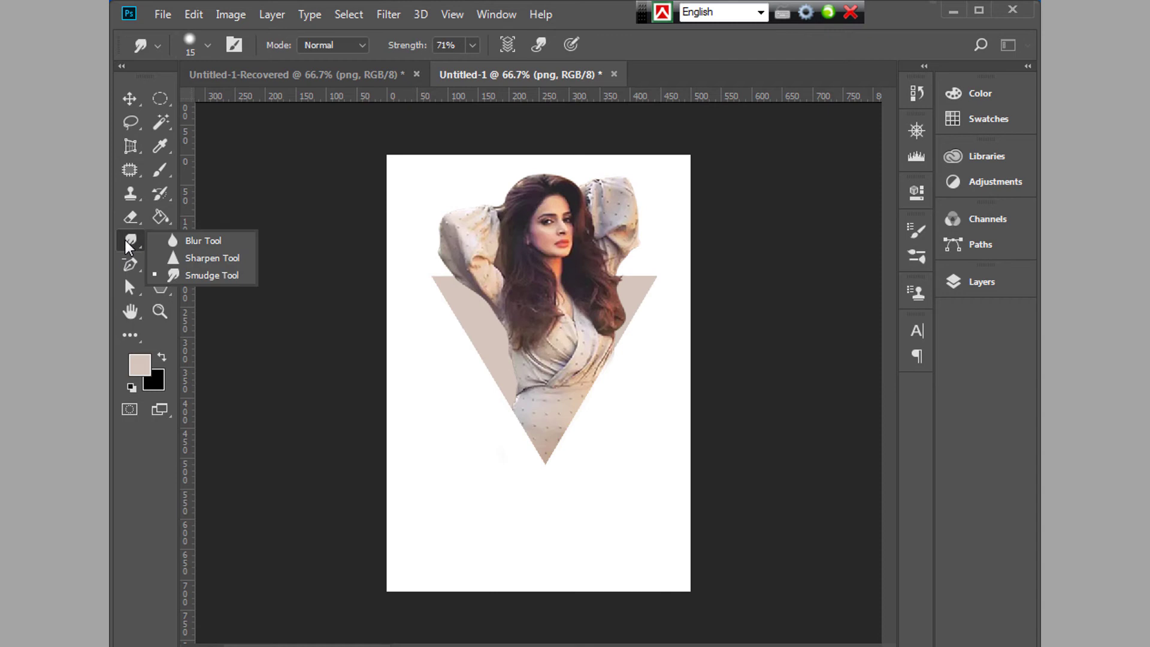
left_click(215, 275)
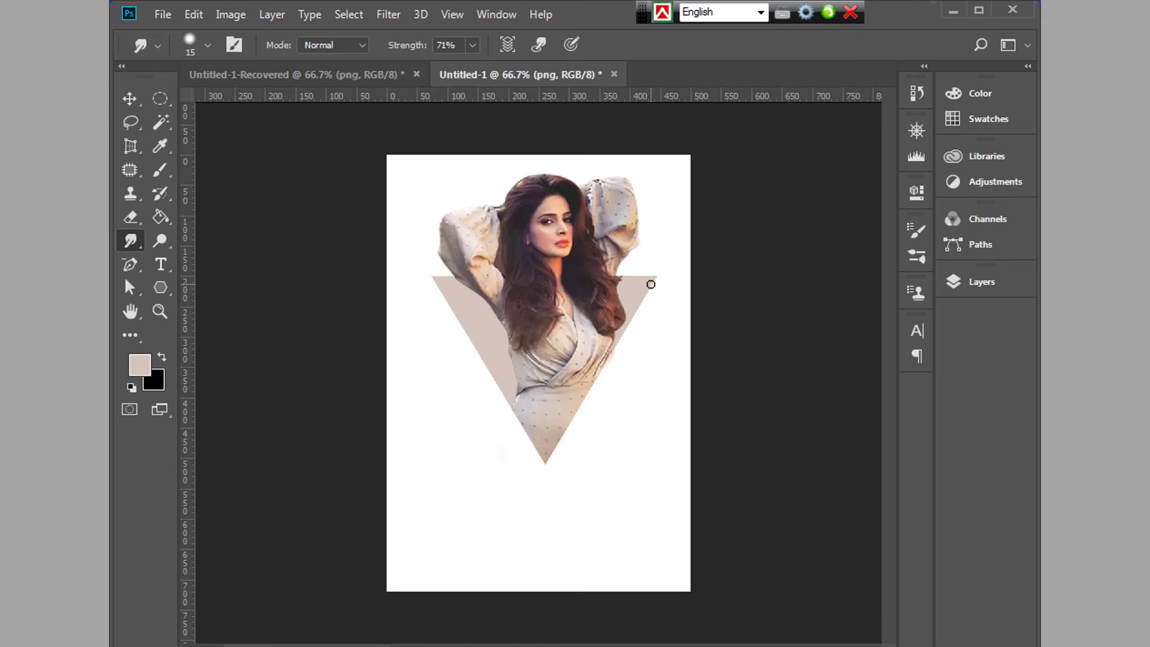
mouse_move(649, 283)
left_mouse_down()
mouse_move(649, 364)
mouse_move(642, 292)
left_mouse_up()
key("ctrl+z")
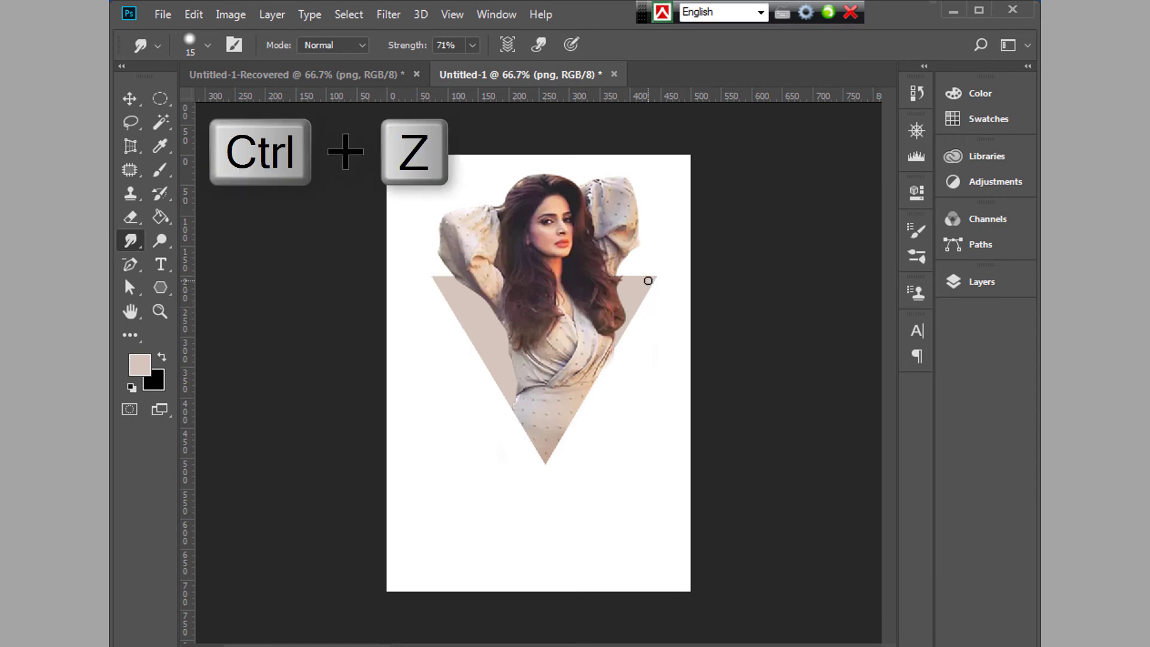
left_click_drag(649, 285, 646, 366)
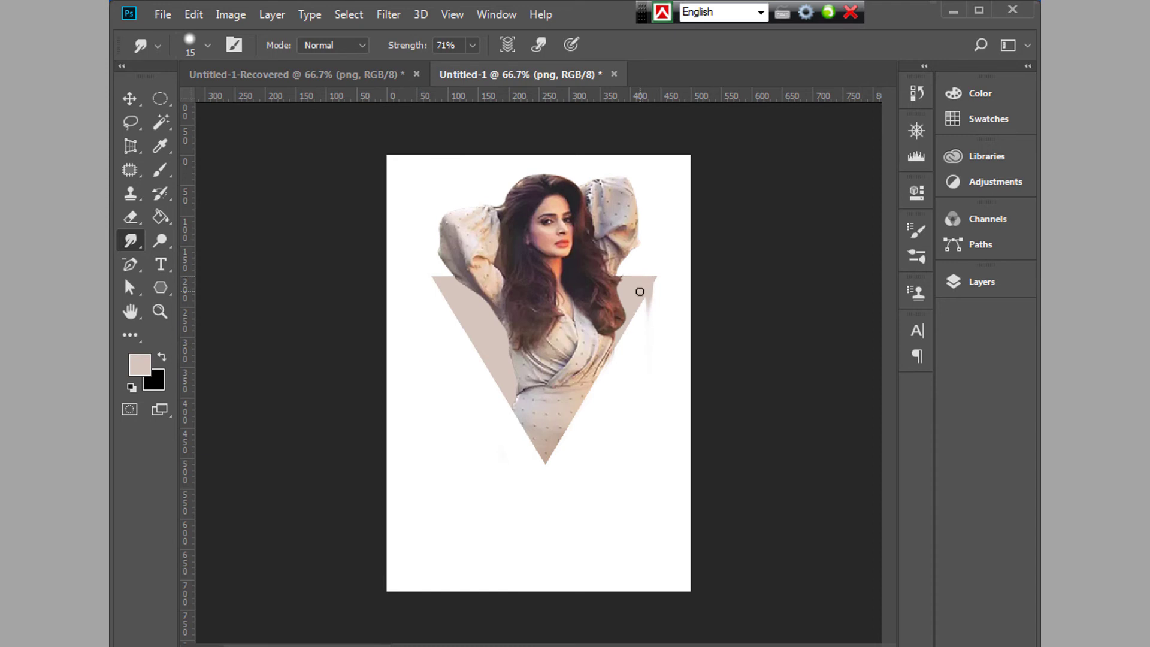
Step: Smear the triangle's right edge and hair area into long downward drips
mouse_move(640, 291)
left_mouse_down()
mouse_move(636, 359)
mouse_move(631, 316)
left_mouse_up()
left_click_drag(626, 308, 629, 452)
mouse_move(617, 322)
left_mouse_down()
mouse_move(622, 311)
mouse_move(639, 415)
left_mouse_up()
left_click_drag(622, 318, 625, 444)
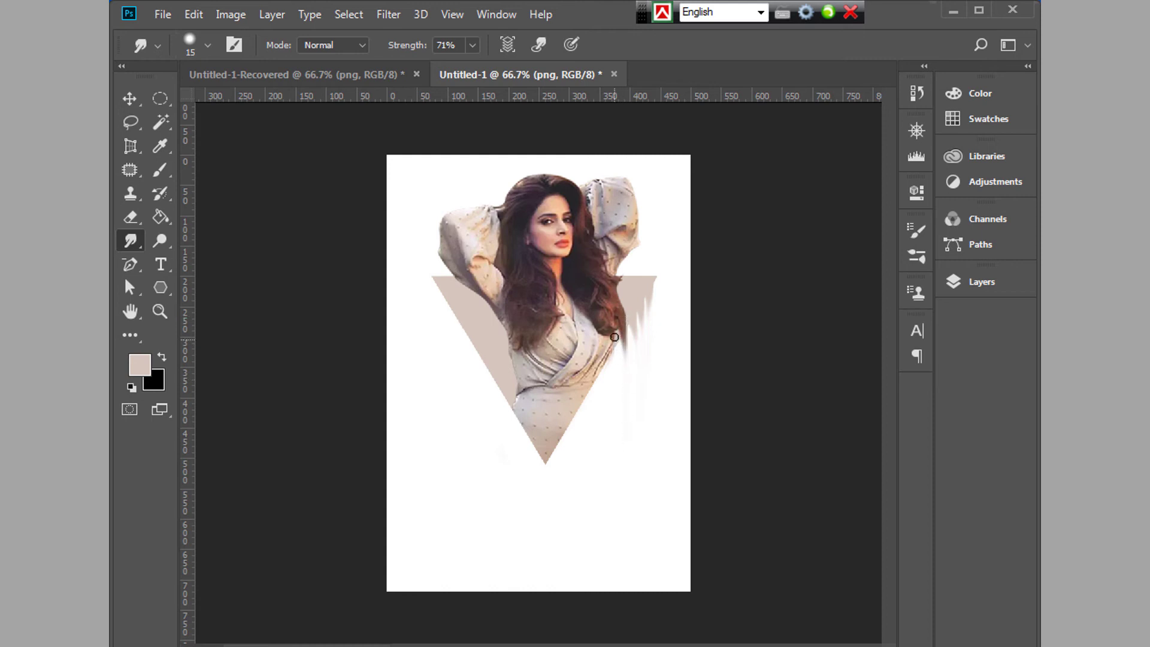
left_click_drag(614, 334, 609, 488)
left_click_drag(600, 345, 606, 492)
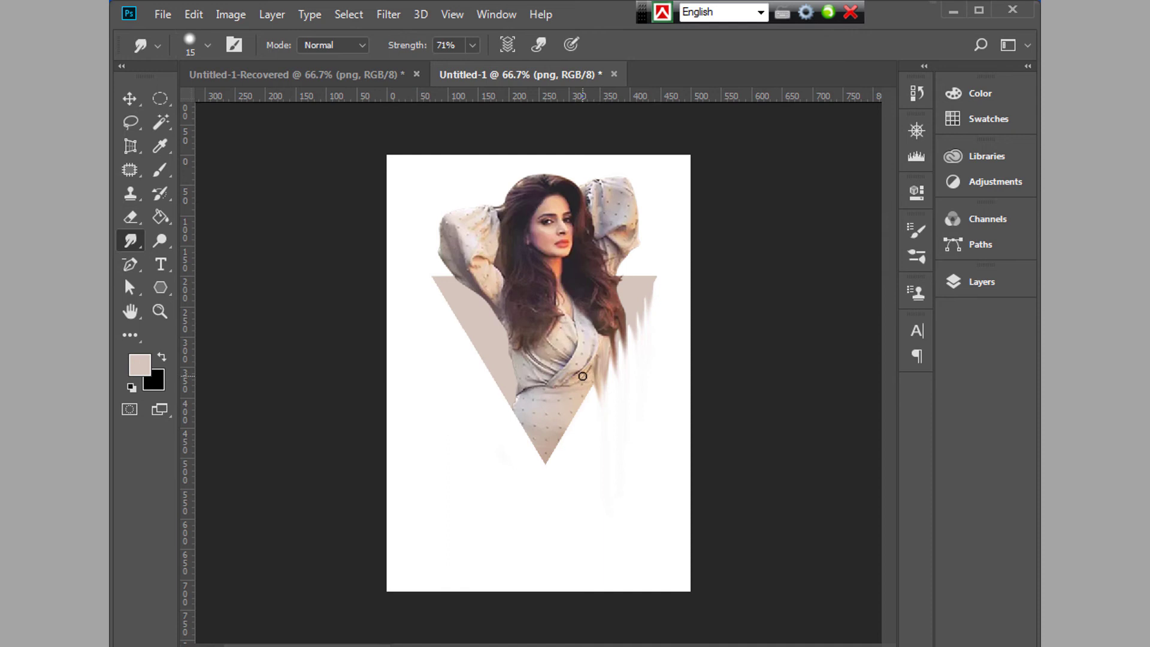
Step: Drag long drips down from the dress's lower right edge and the triangle tip
left_click_drag(594, 367, 594, 486)
left_click_drag(583, 383, 578, 479)
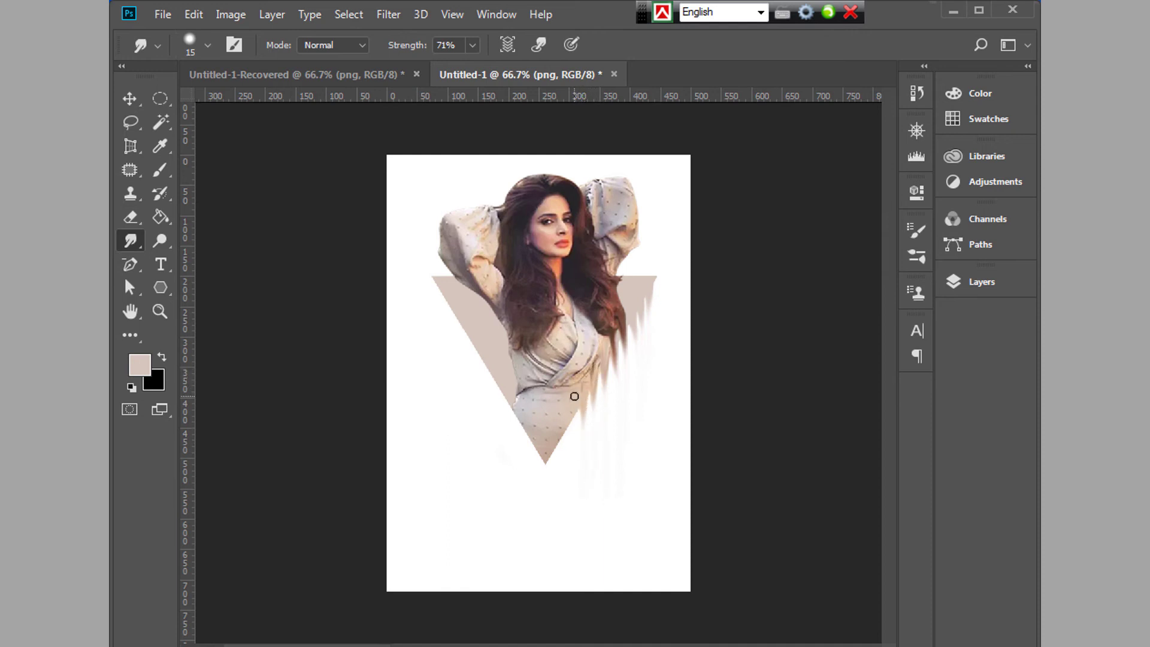
left_click_drag(574, 397, 572, 539)
left_click_drag(564, 417, 565, 547)
left_click_drag(552, 435, 551, 598)
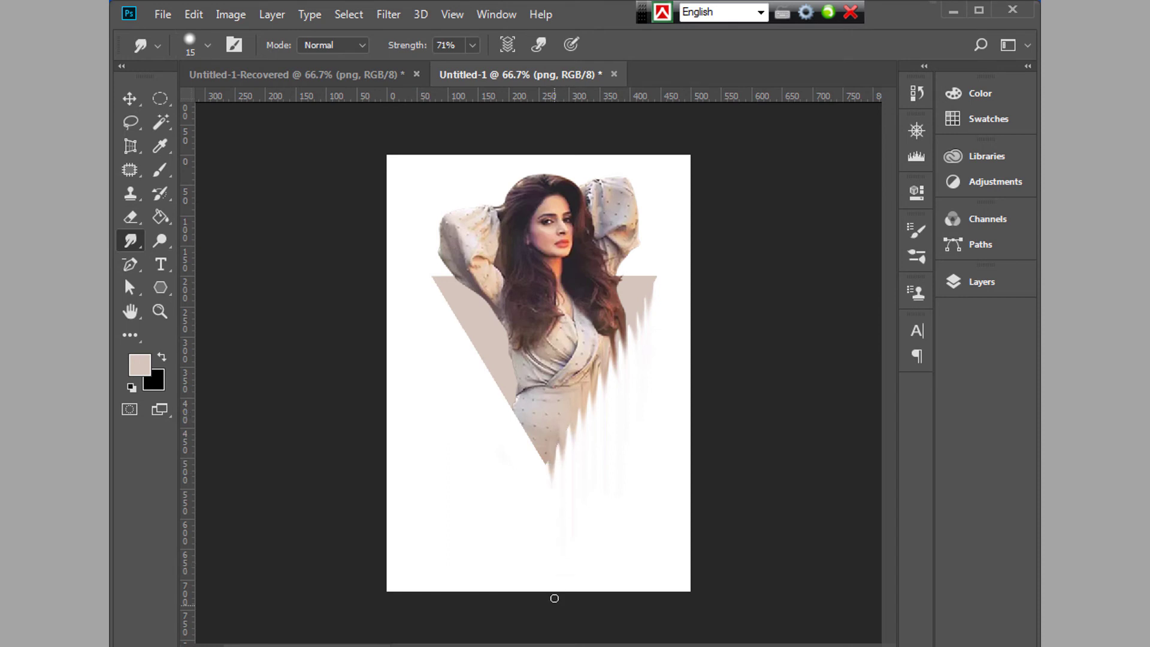
left_click_drag(543, 440, 540, 589)
Step: Smudge the triangle's top-left and left edges and the body's lower edge into downward streaks
left_click_drag(442, 289, 456, 354)
left_click_drag(449, 300, 460, 372)
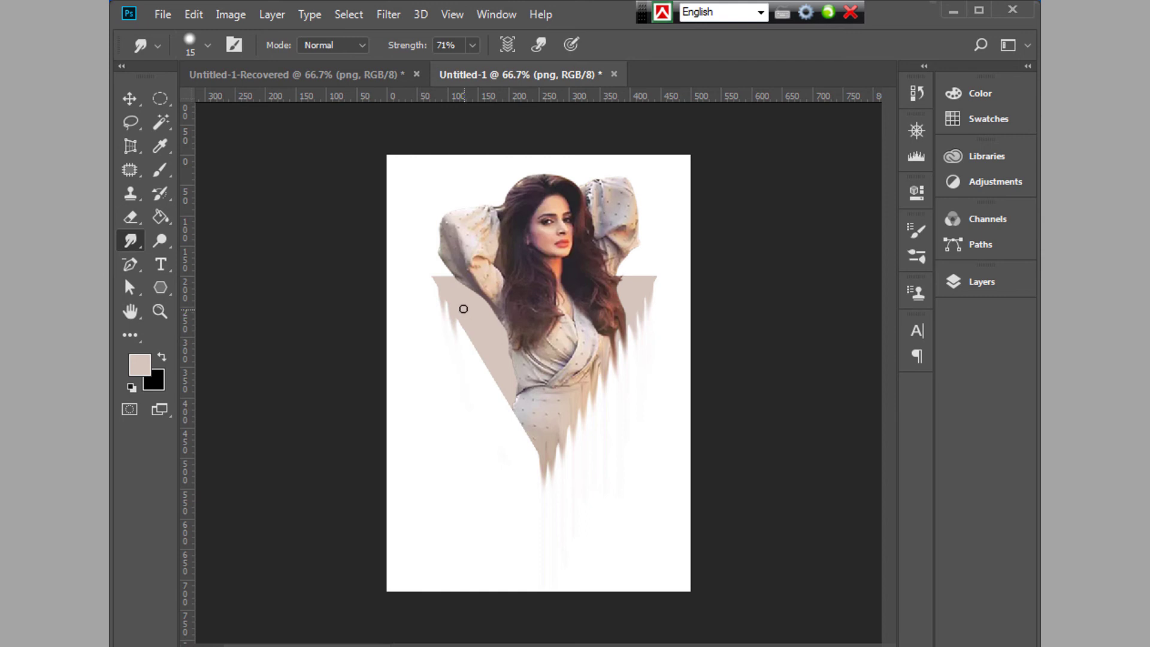
left_click_drag(463, 309, 461, 403)
left_click_drag(474, 328, 479, 377)
left_click_drag(469, 326, 476, 375)
mouse_move(488, 362)
left_mouse_down()
mouse_move(497, 413)
mouse_move(535, 452)
left_mouse_up()
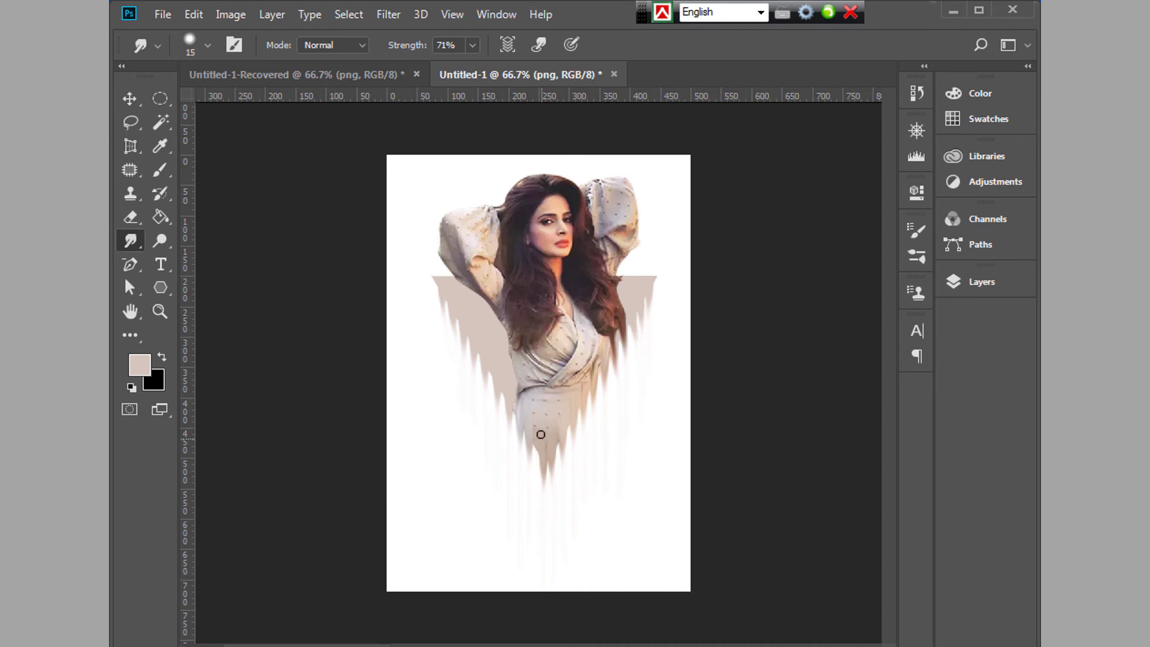
left_click_drag(537, 437, 537, 473)
Step: Show the Layers panel with the Move tool and make the Background layer active
left_click(137, 97)
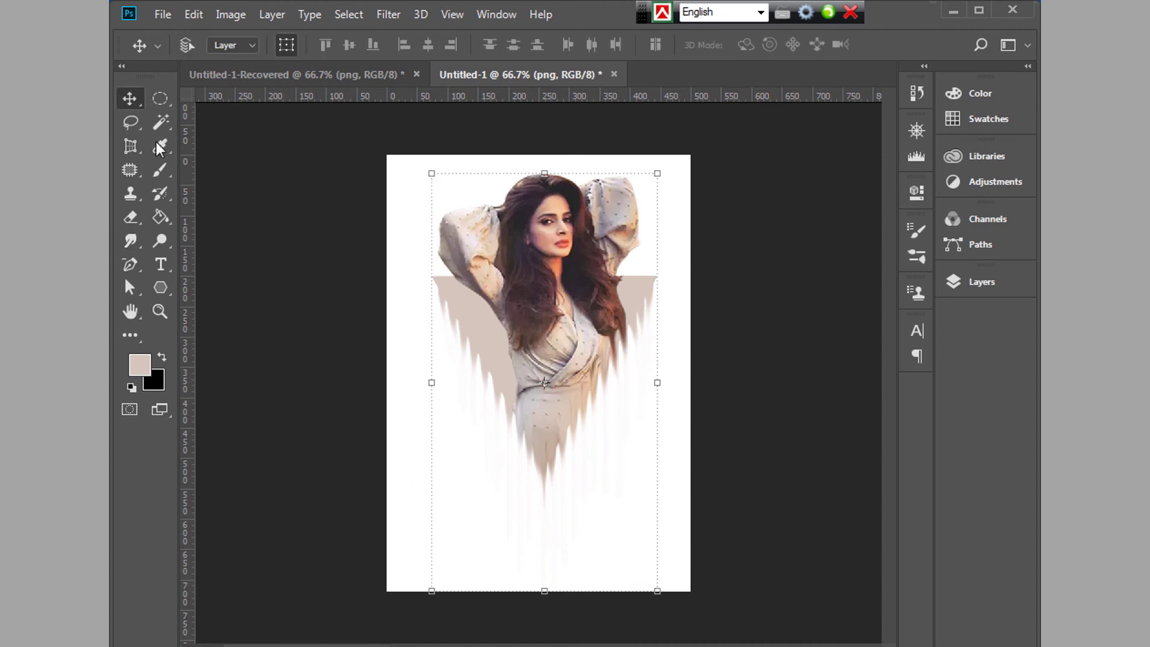
left_click(979, 283)
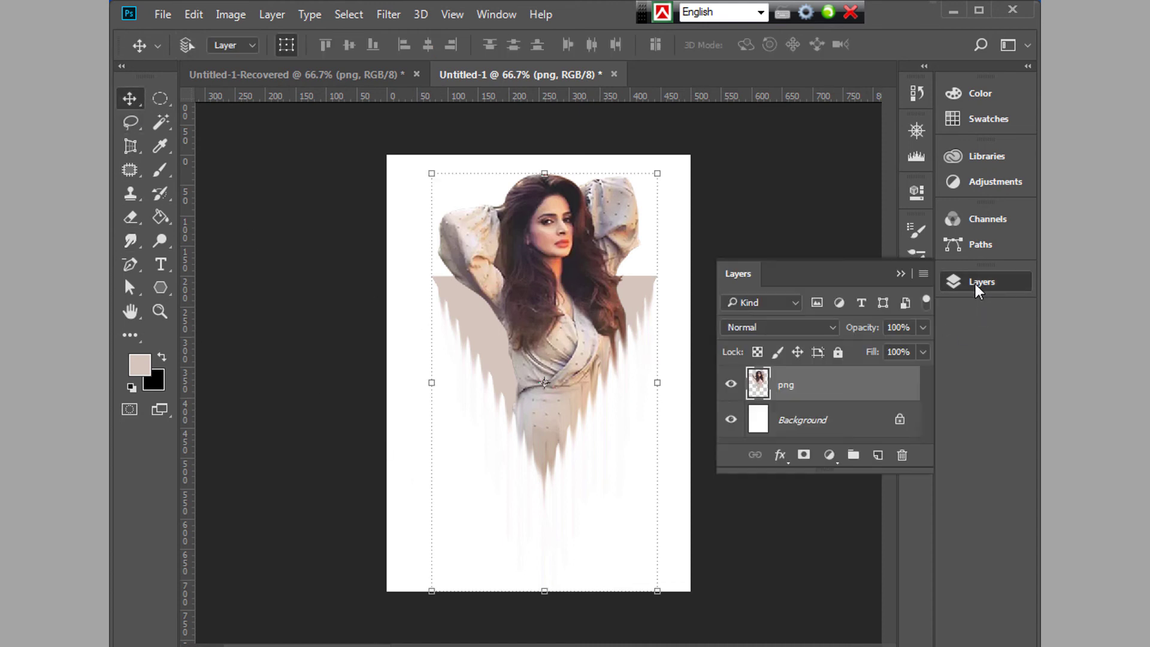
left_click(728, 388)
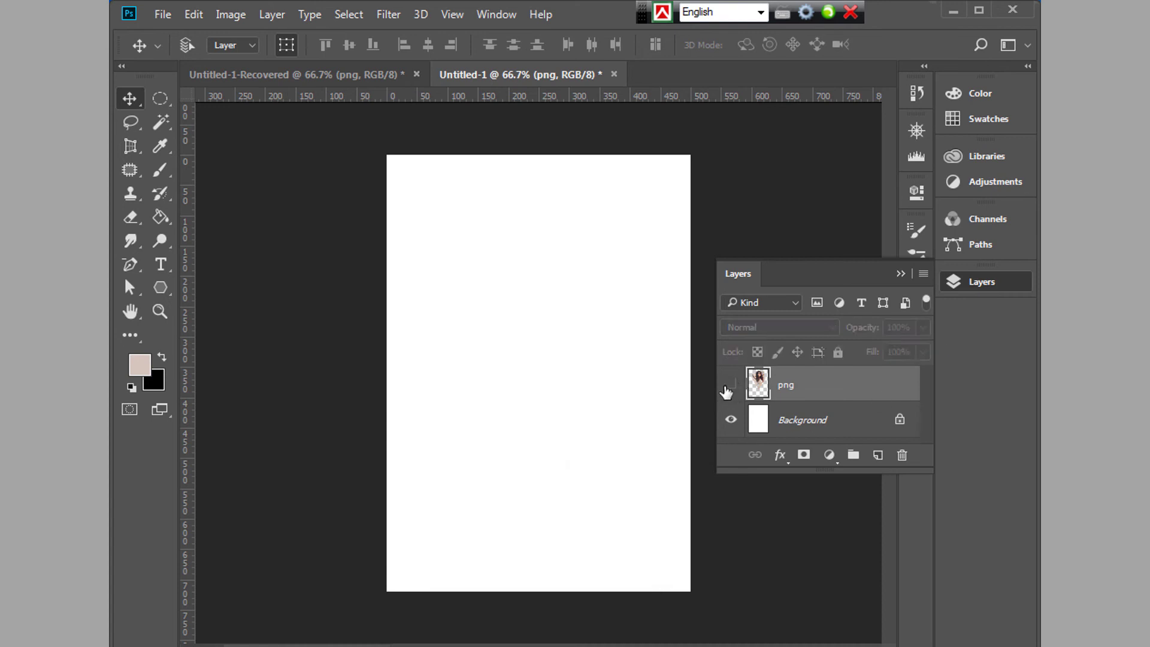
left_click(830, 421)
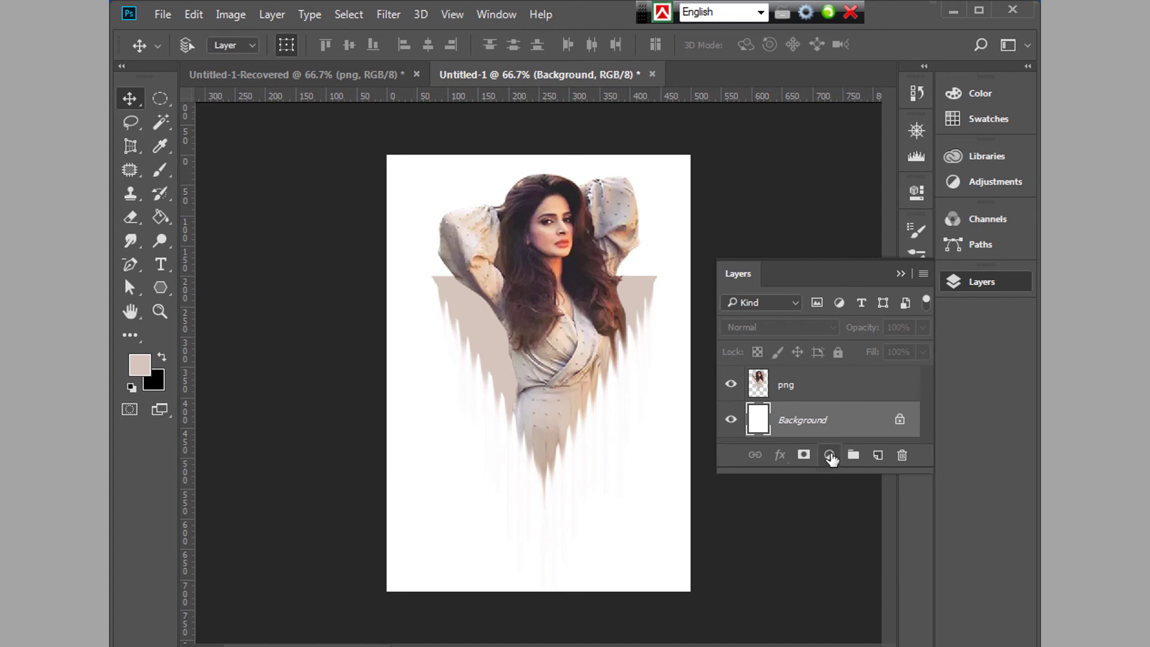
Step: Add a gradient fill layer from the black-to-white preset and set its left stop to near-black
left_click(829, 455)
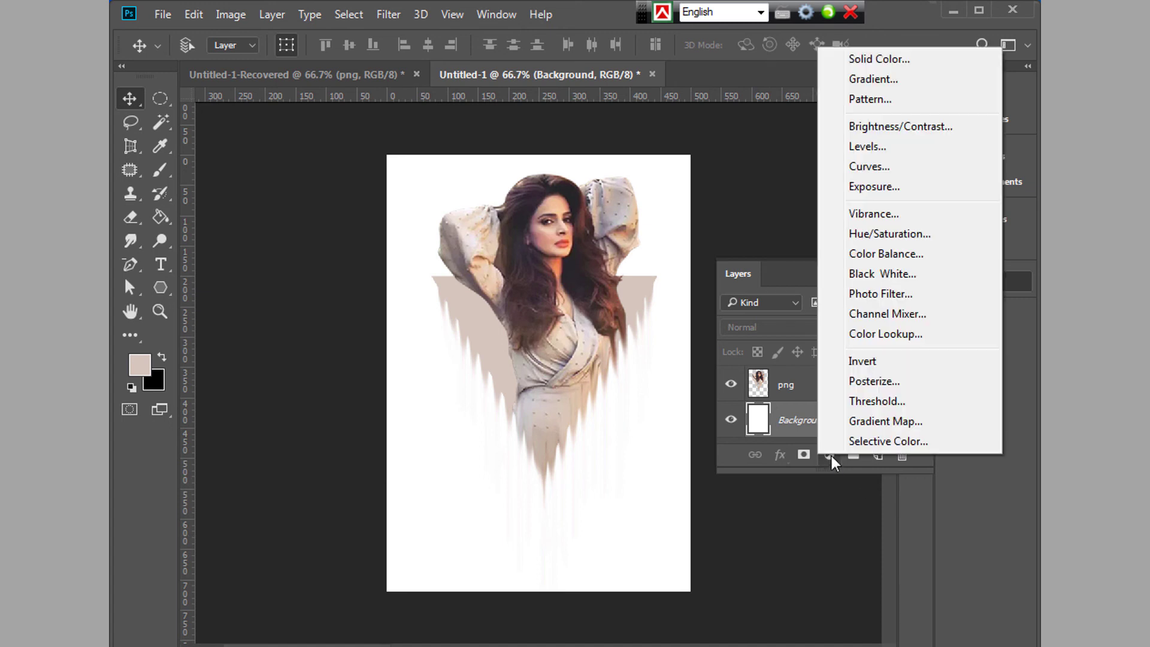
left_click(888, 77)
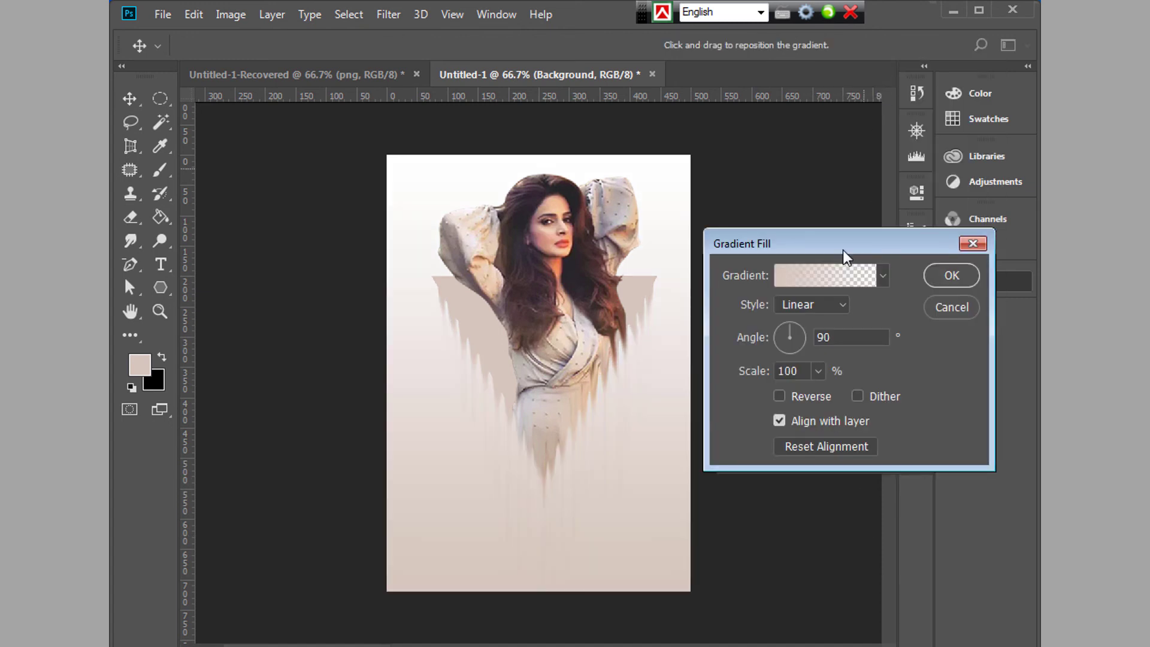
left_click(803, 277)
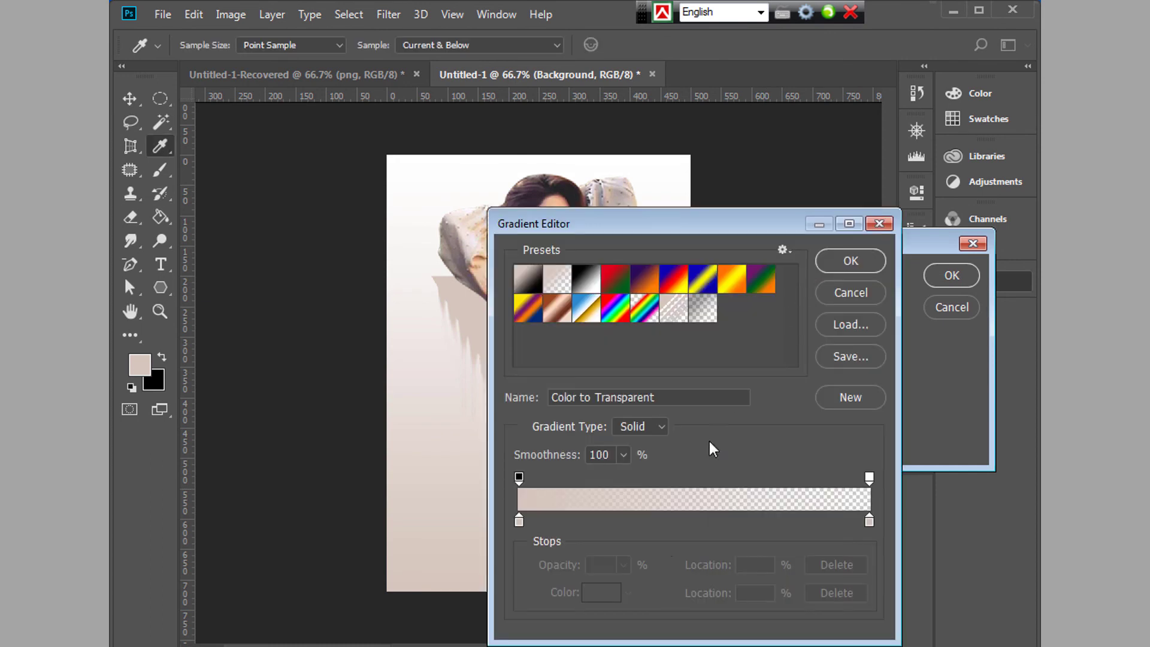
left_click(586, 280)
left_click(518, 519)
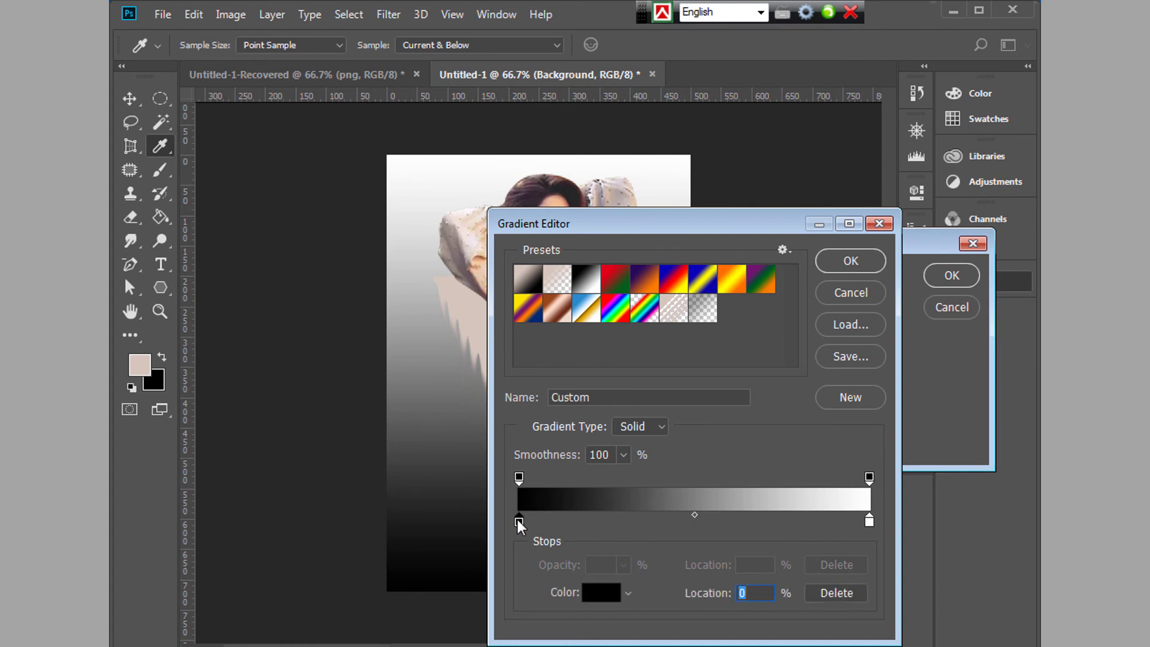
left_click(600, 592)
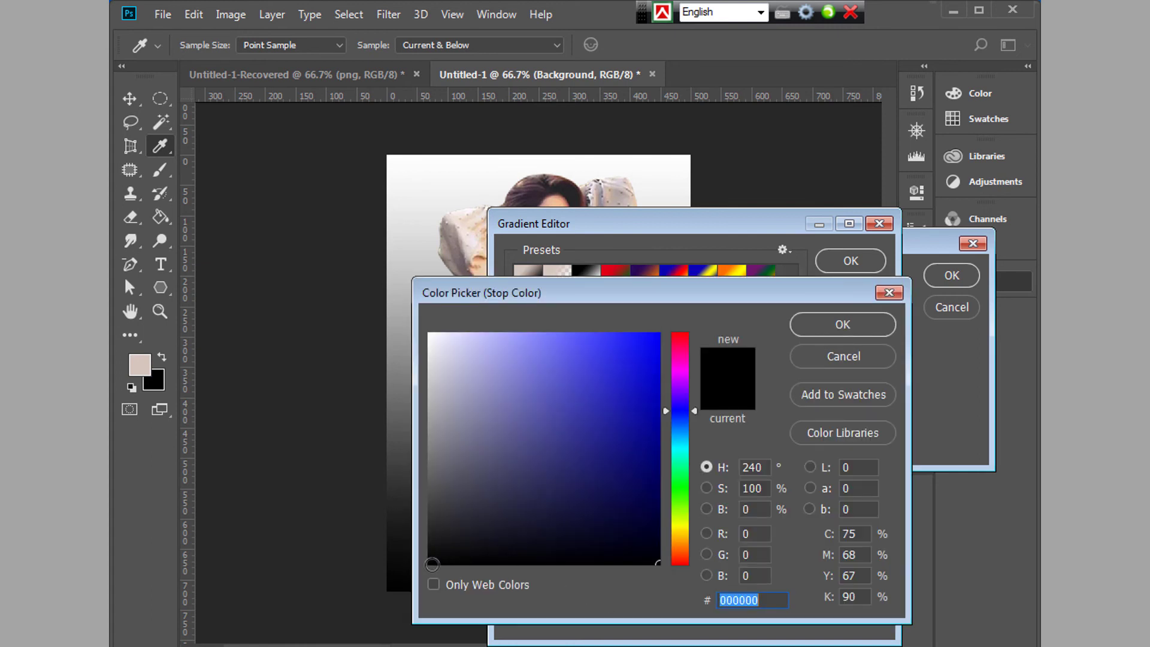
left_click(431, 561)
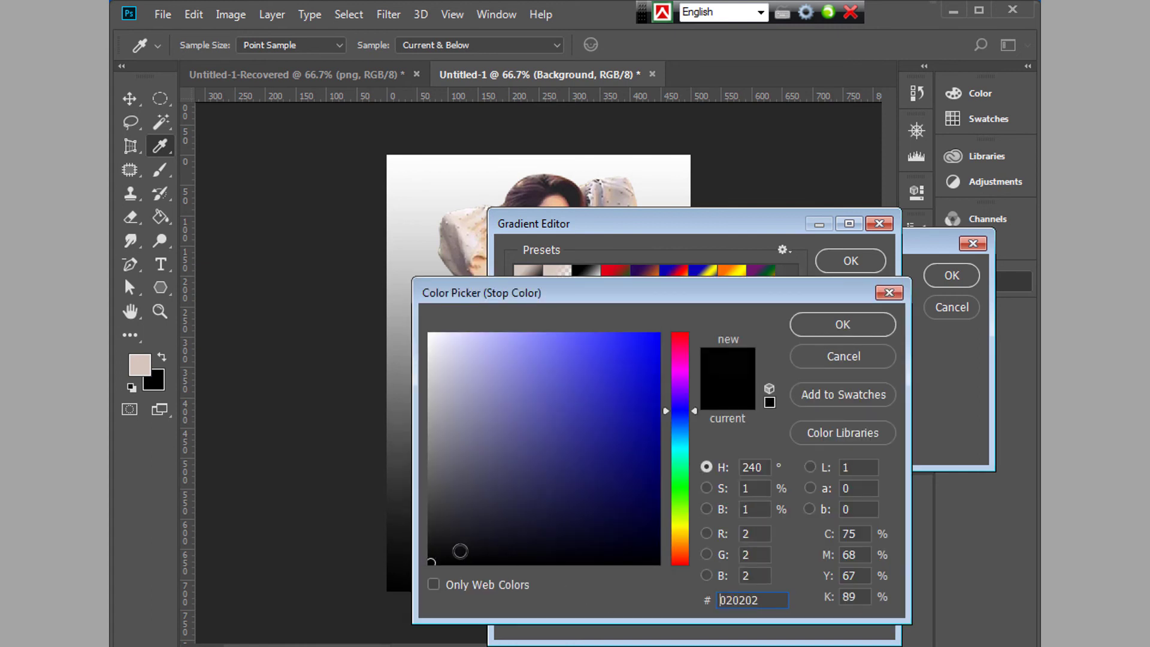
left_click(849, 324)
Step: Make the right stop vivid blue, shift the midpoint toward blue, and apply the gradient fill
left_click(868, 519)
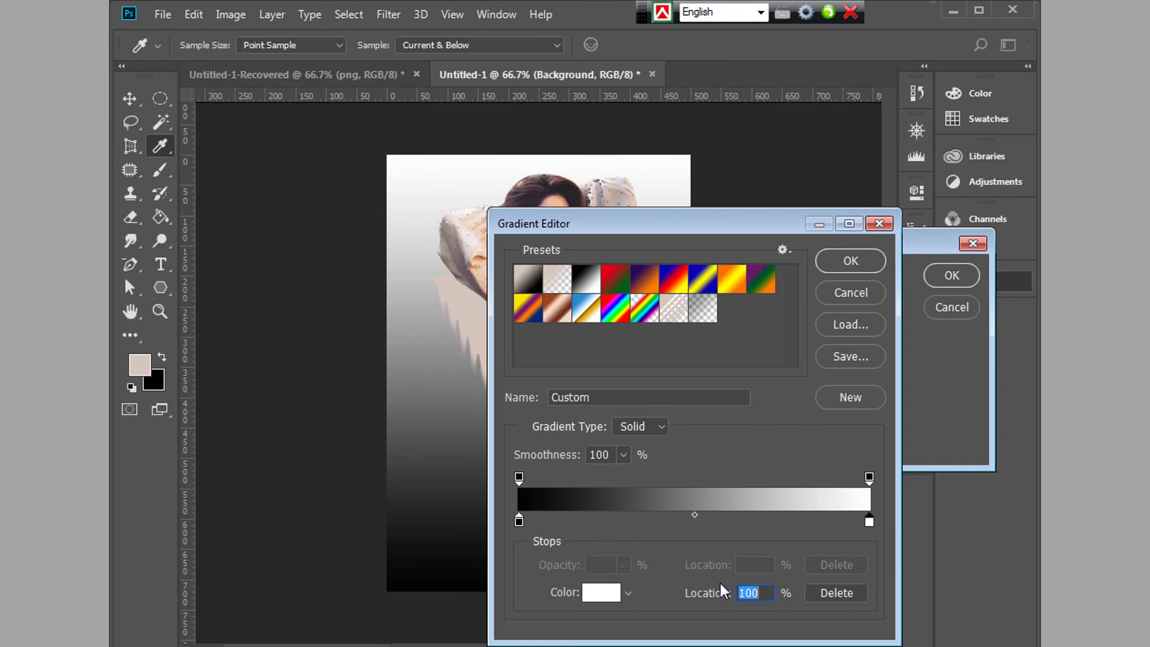
left_click(602, 592)
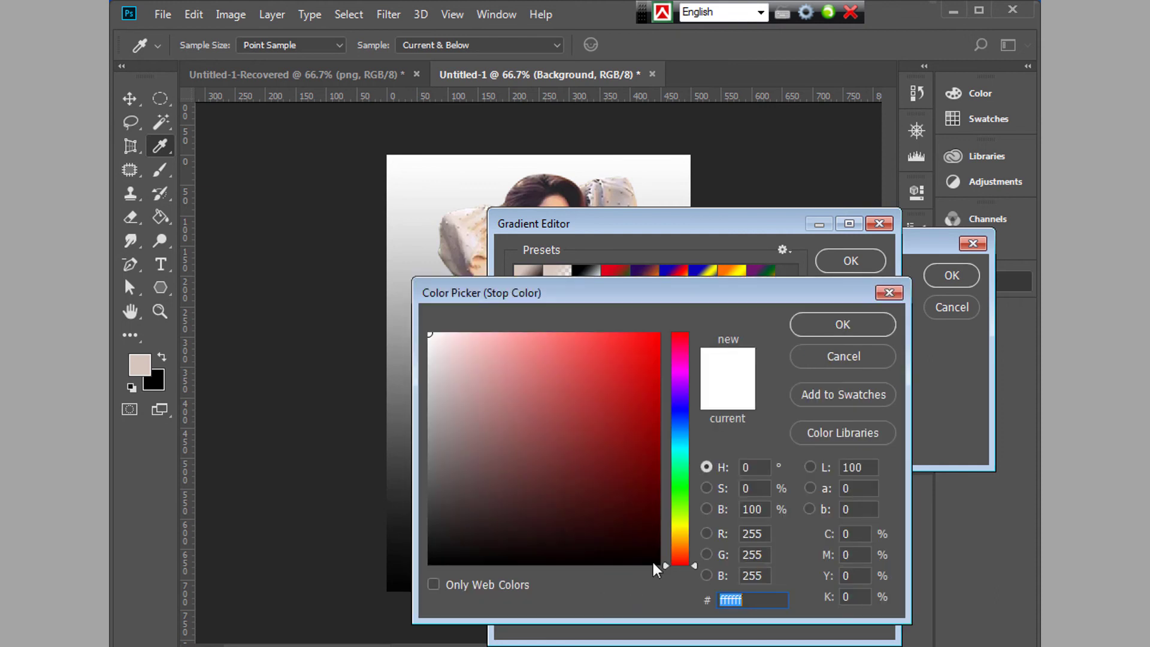
left_click(680, 412)
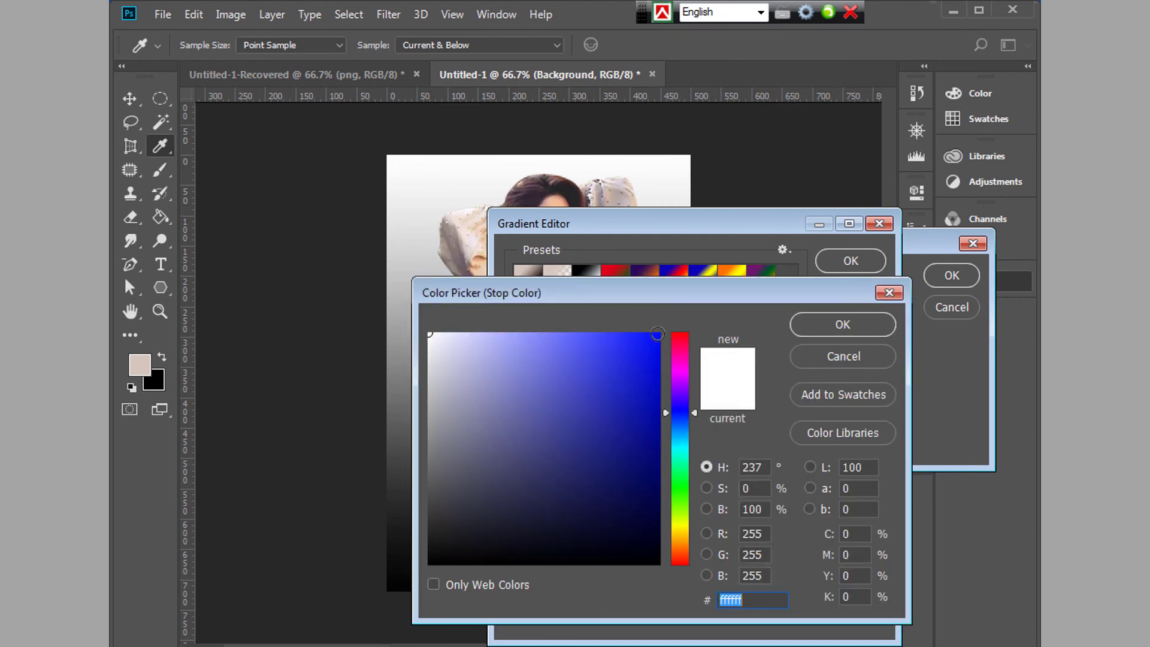
left_click(657, 333)
left_click(848, 323)
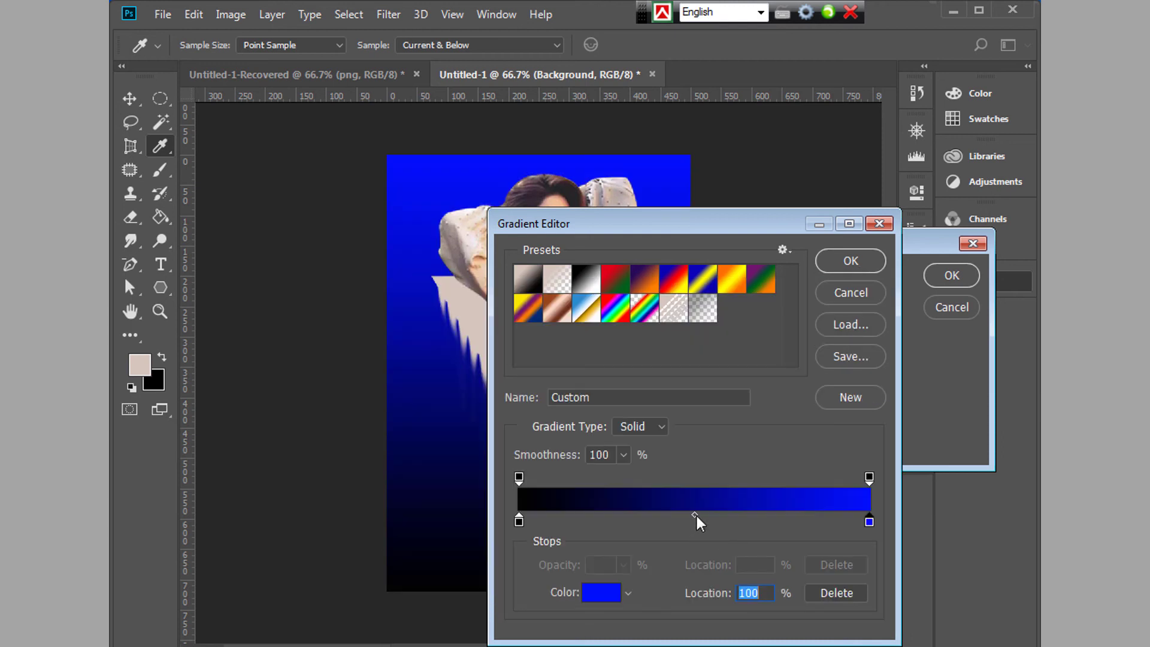
left_click_drag(694, 515, 756, 519)
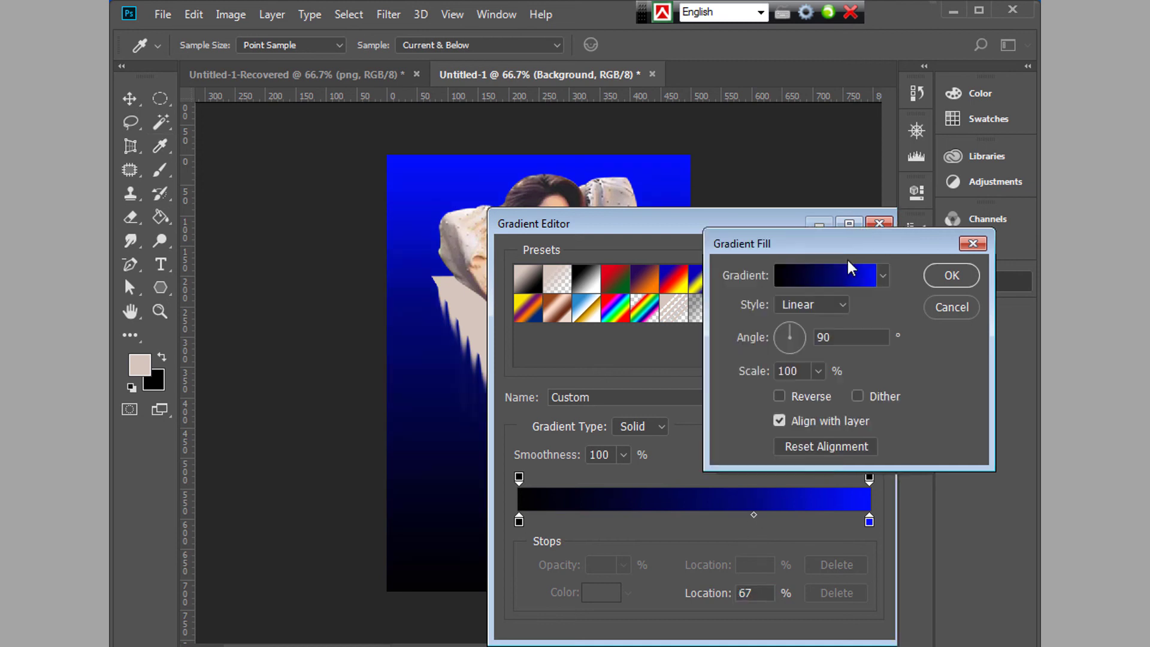
left_click(847, 261)
left_click(965, 274)
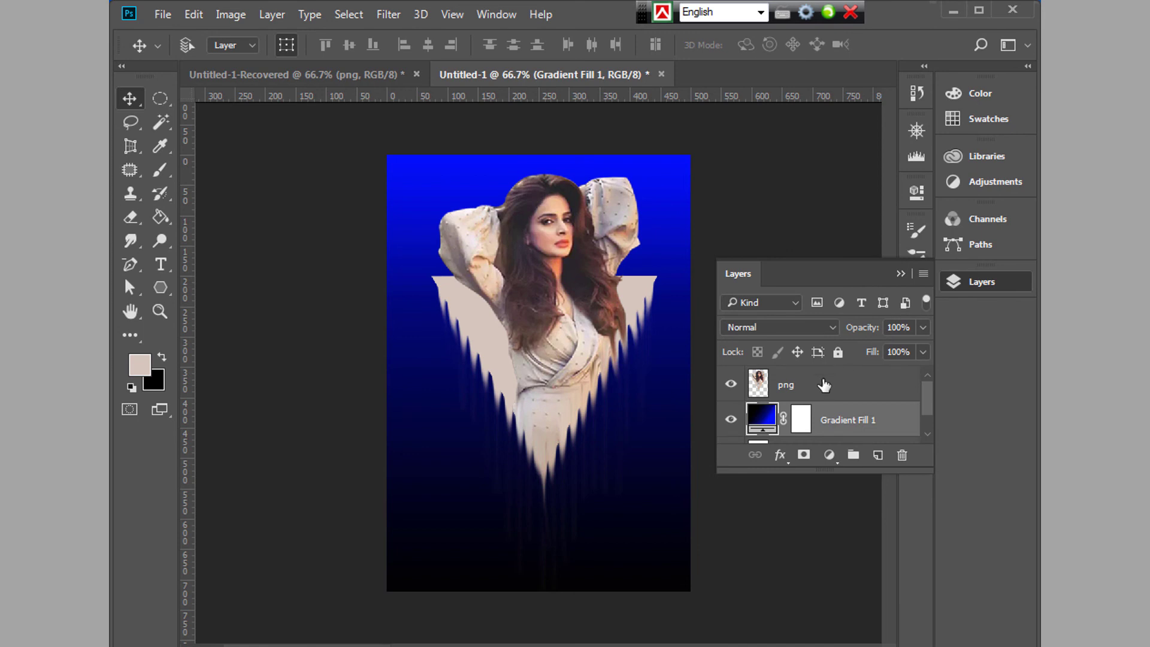
Step: Select the png layer and nudge the dripping figure slightly down and right
left_click(823, 387)
left_click(898, 273)
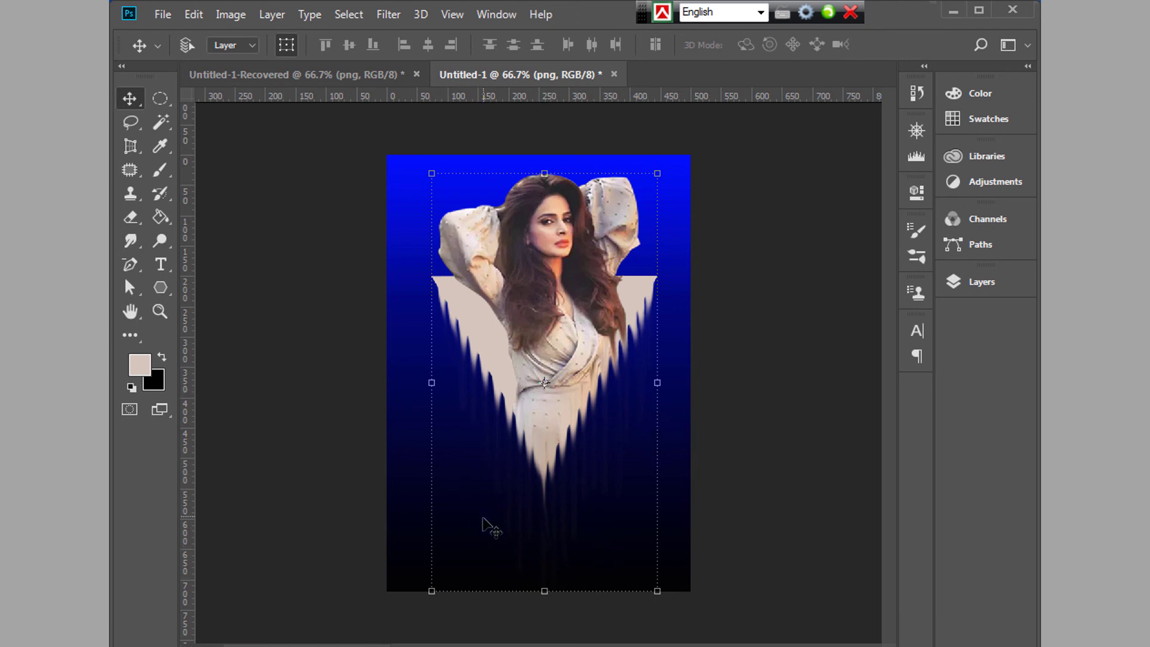
left_click(132, 218)
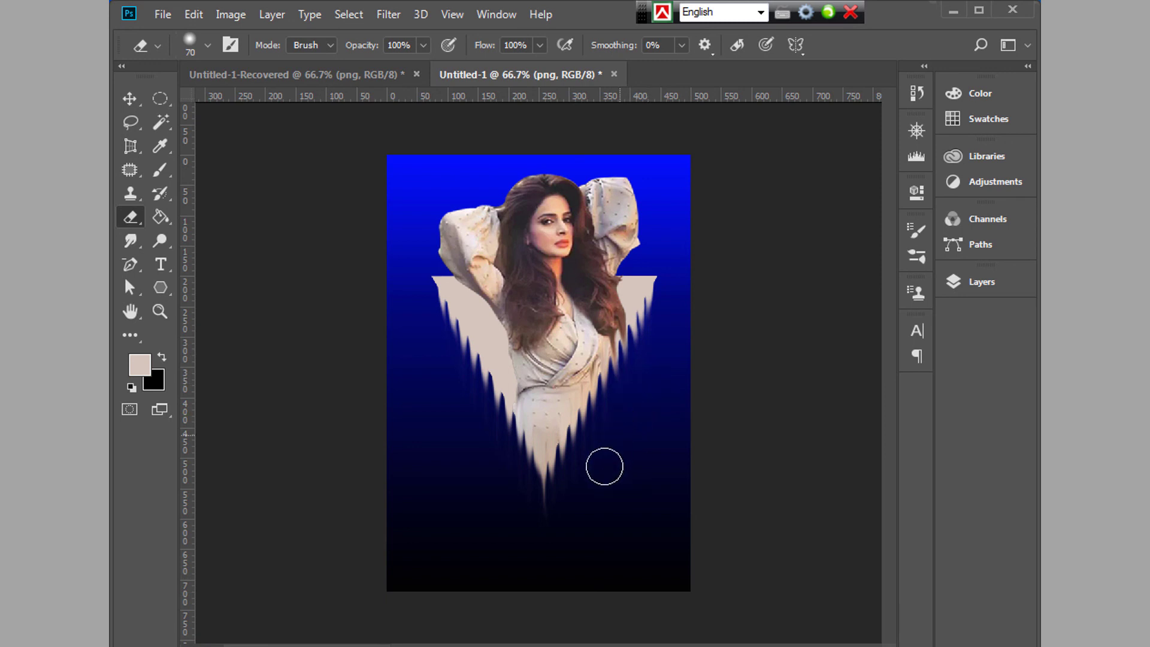
left_click(129, 98)
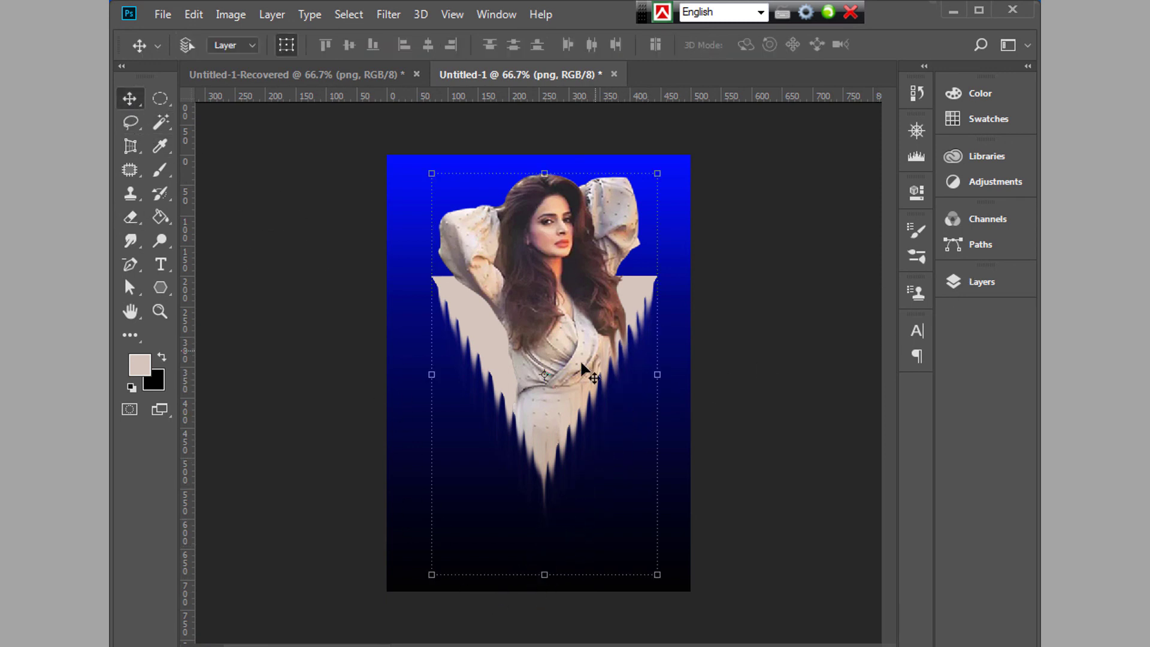
left_click_drag(580, 362, 570, 397)
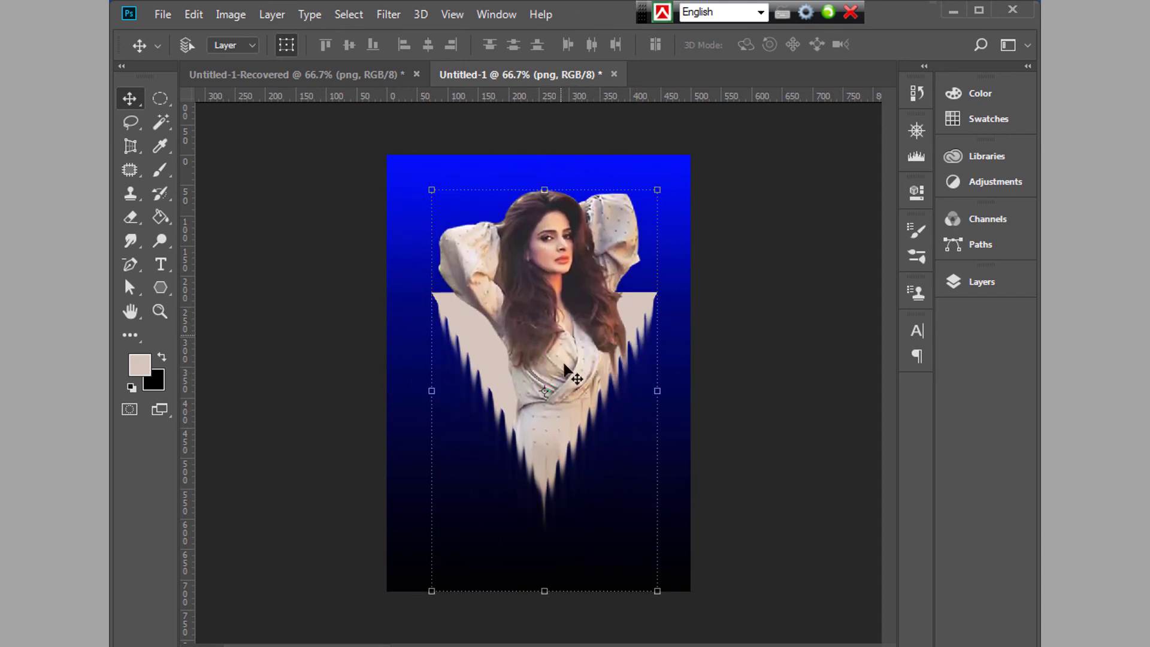
left_click_drag(570, 376, 578, 357)
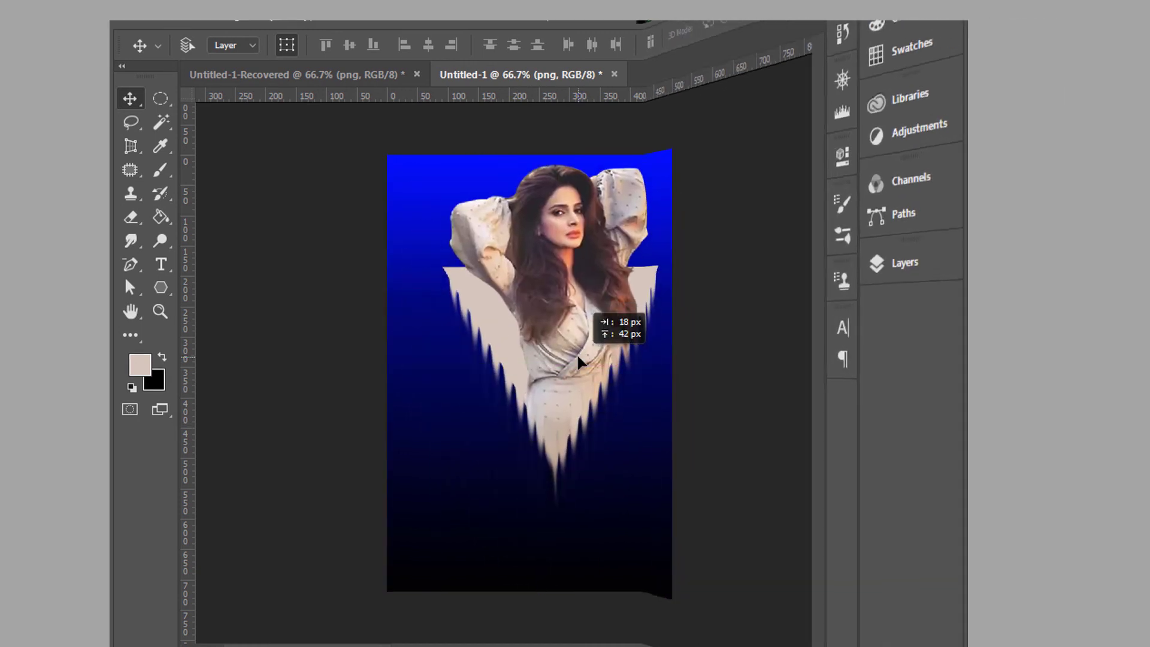